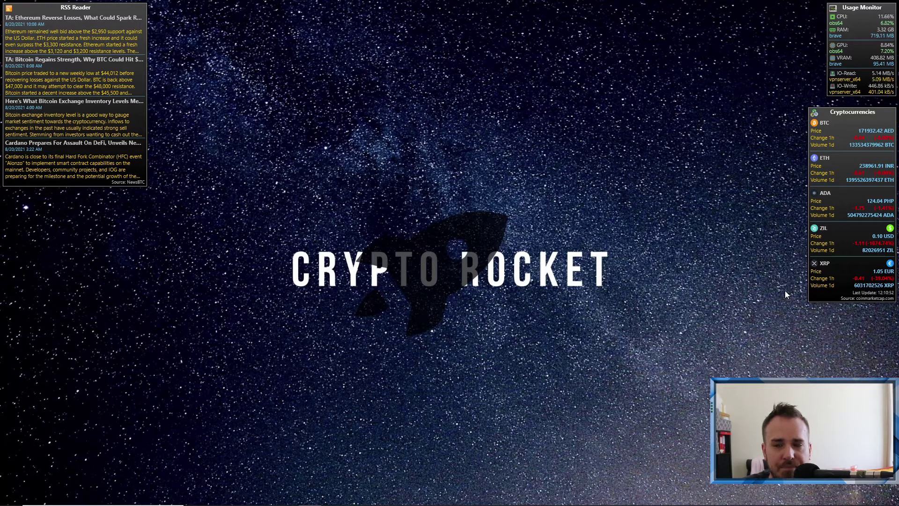
Open CoinMarketCap's API key sign-up form and keep the free Basic plan selected
mouse_move(867, 304)
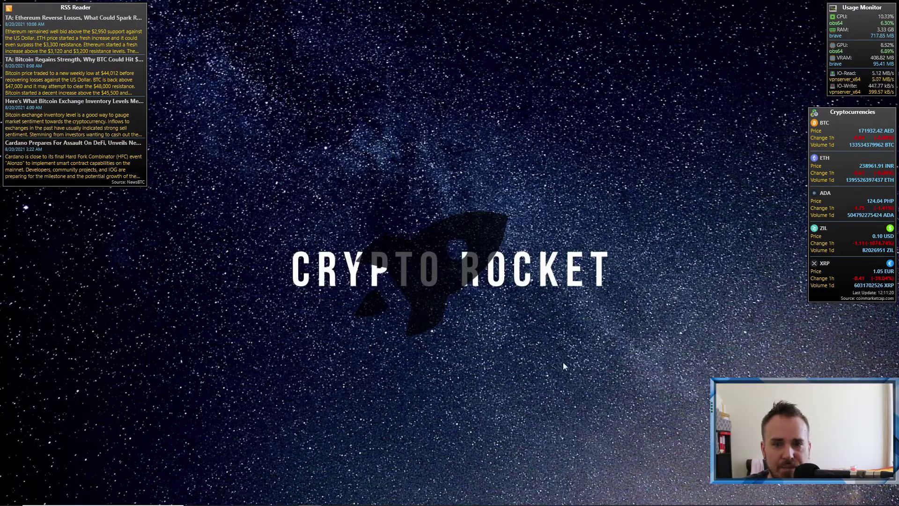
key(alt+Tab)
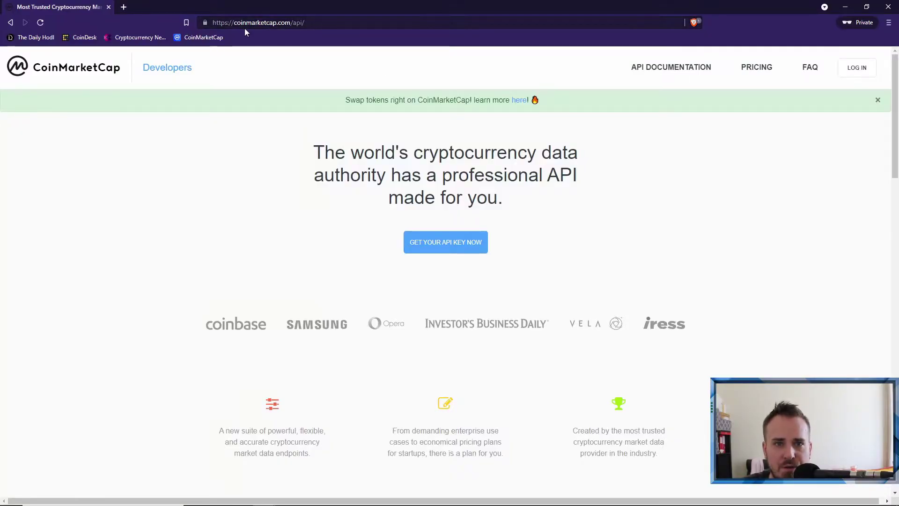
click(317, 24)
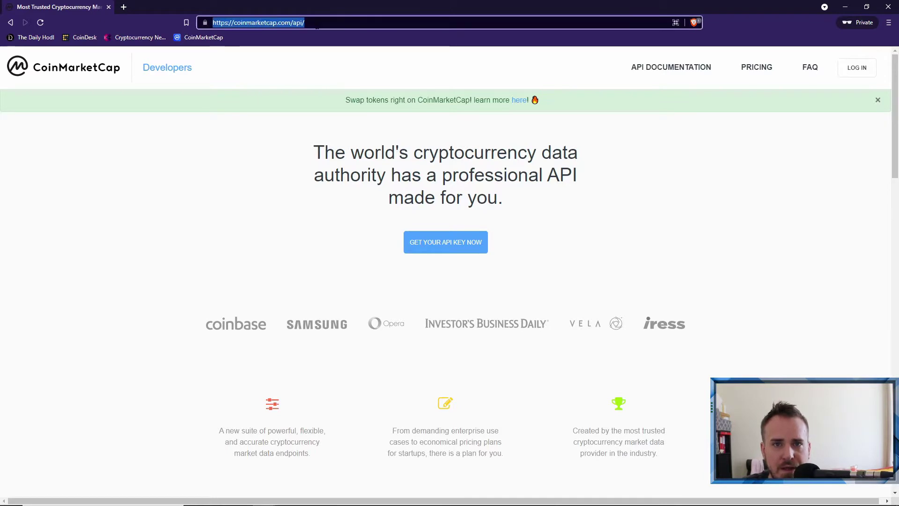
click(423, 242)
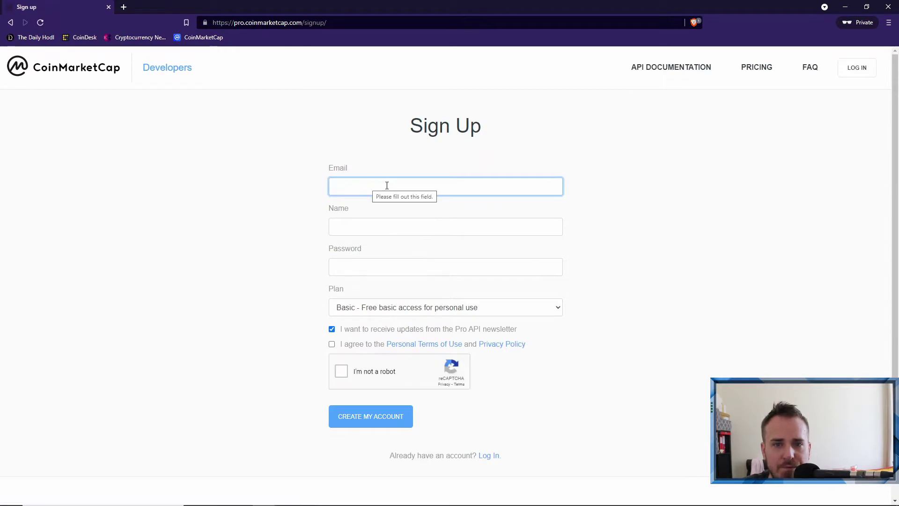
click(365, 234)
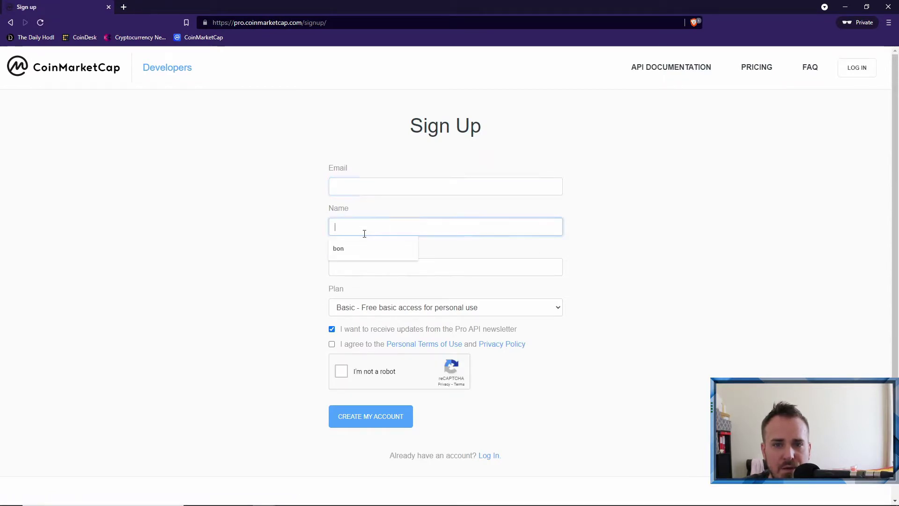
click(583, 263)
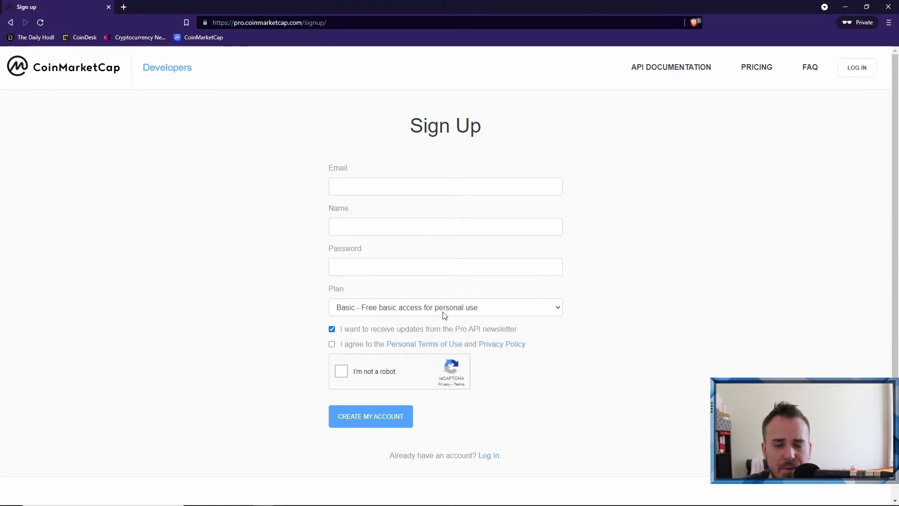
click(457, 314)
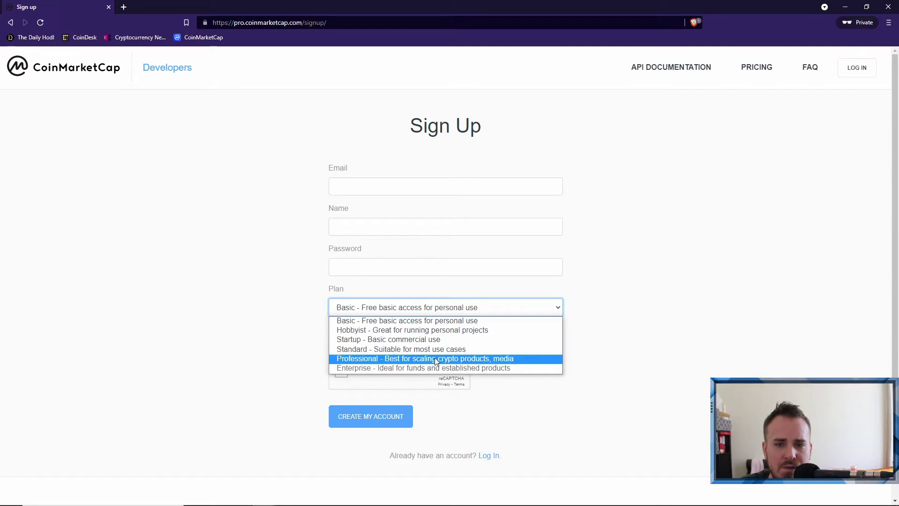
click(554, 311)
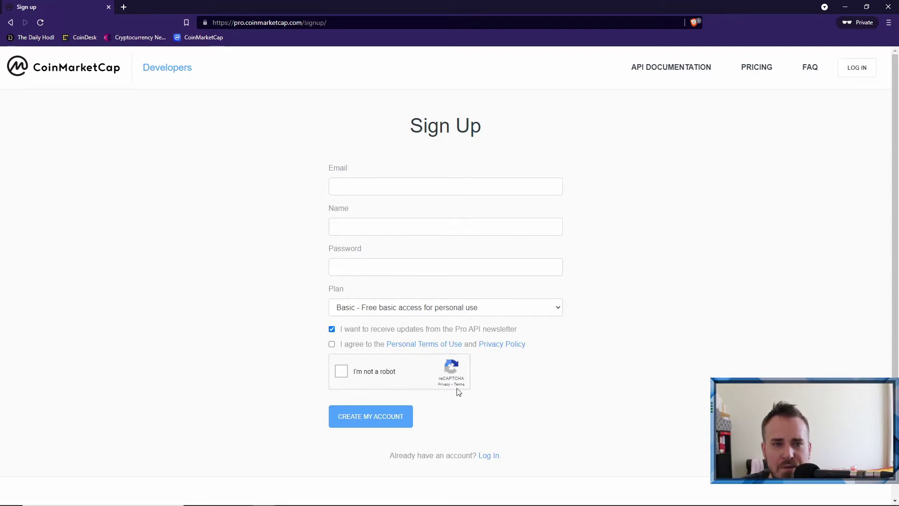
Close the private window and landing tab, then highlight the 135/333 and 271/10,000 credits
click(888, 7)
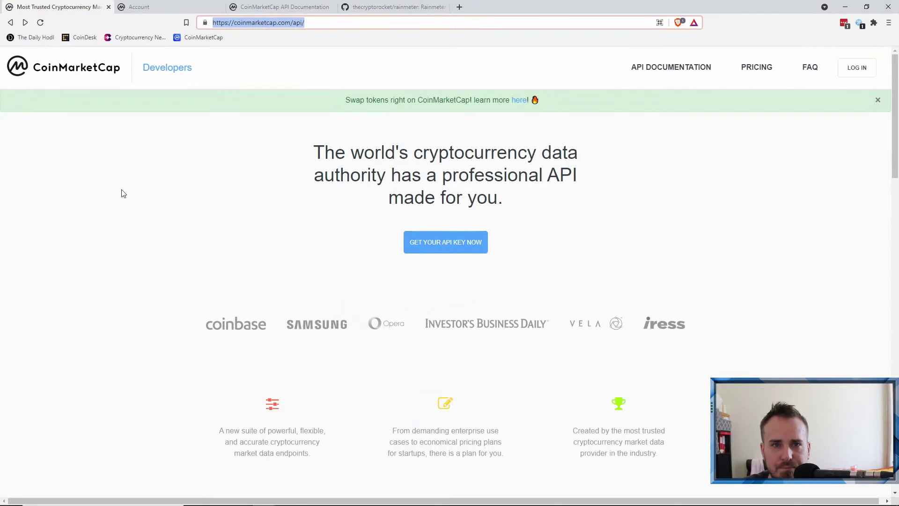
click(108, 7)
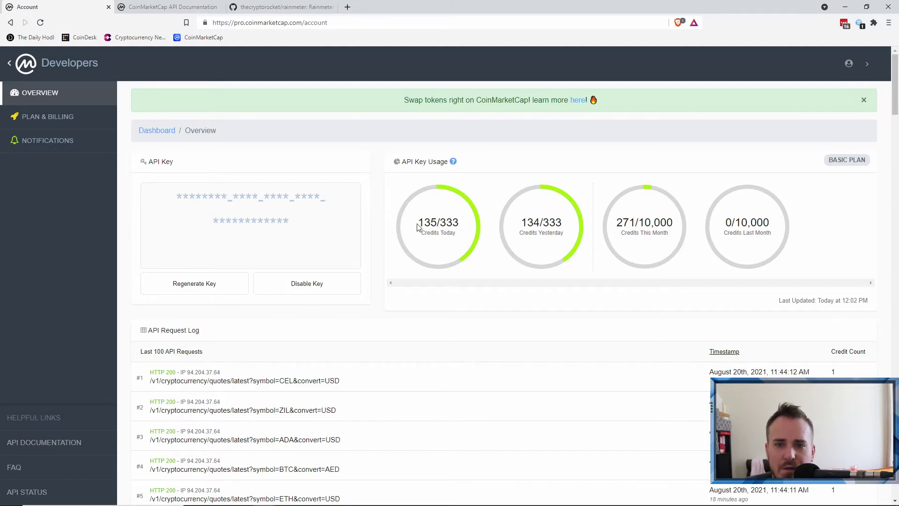
drag(418, 227, 464, 228)
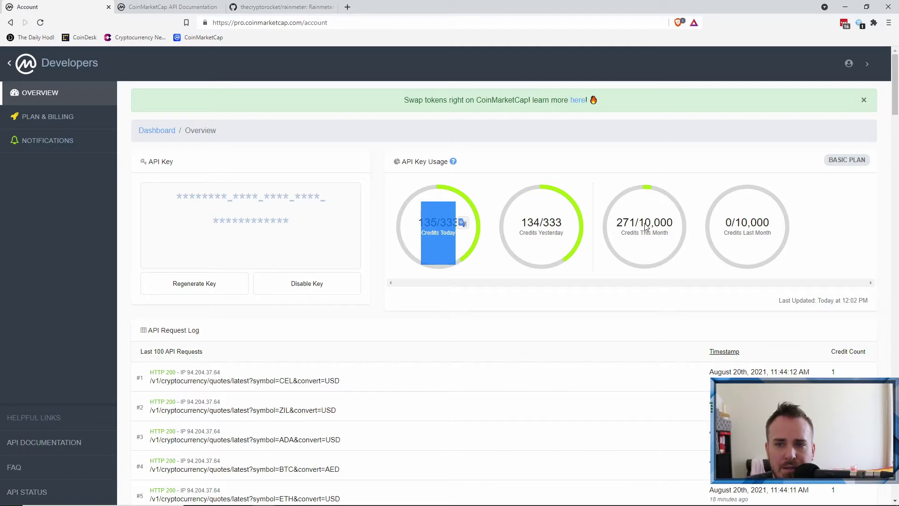
drag(645, 225, 675, 227)
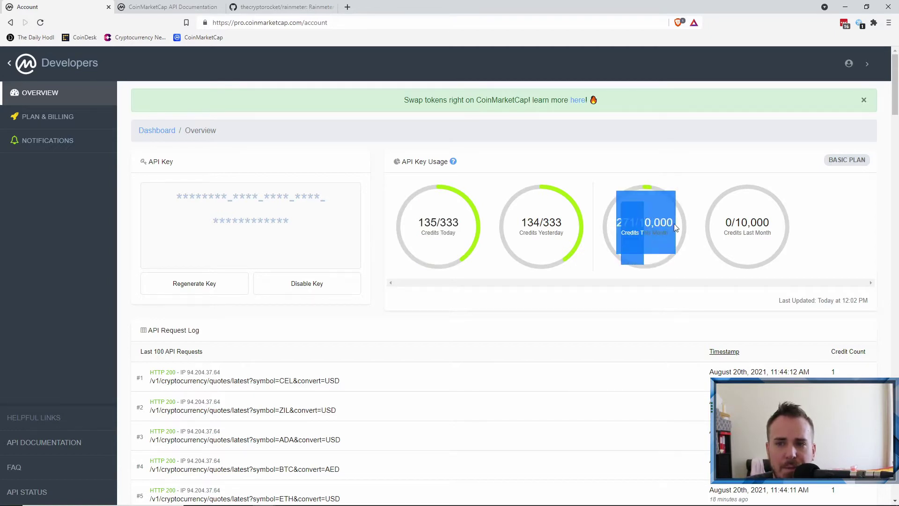
click(655, 159)
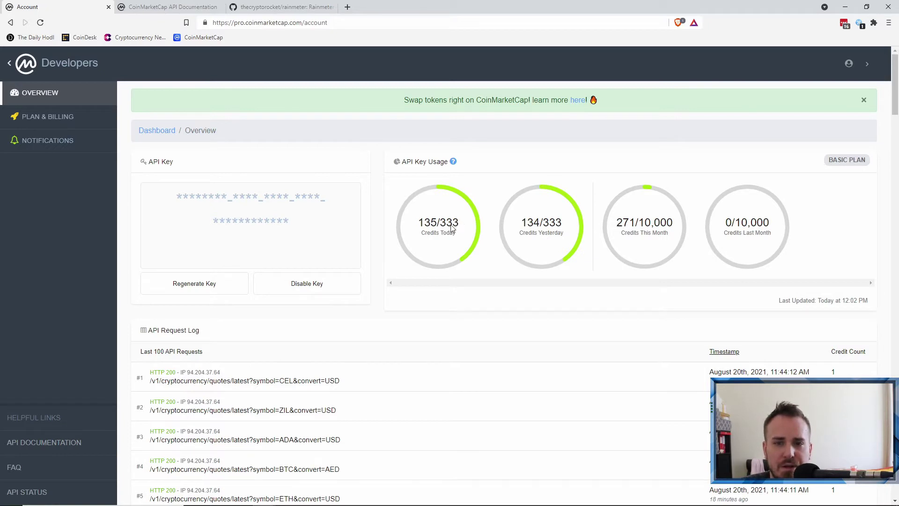
Launch Windows Calculator by searching 'calc'
mouse_move(190, 501)
click(152, 502)
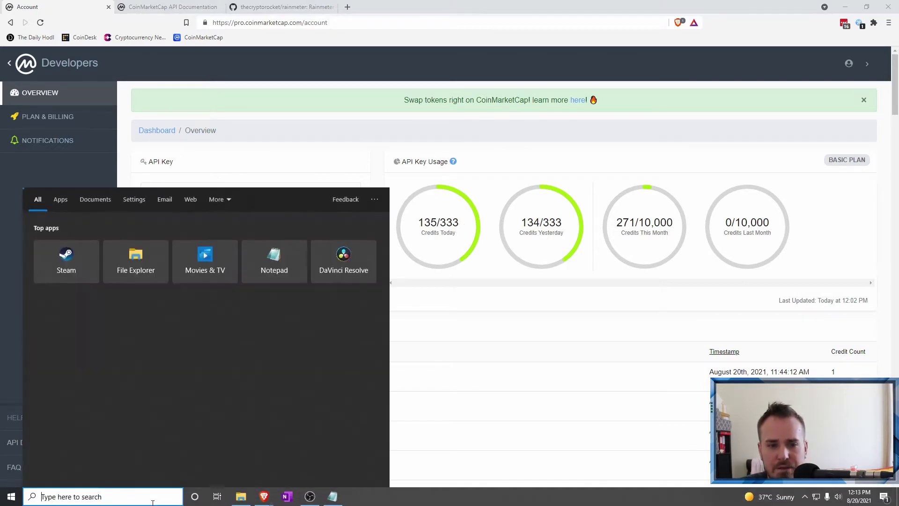
text(calc)
key(Return)
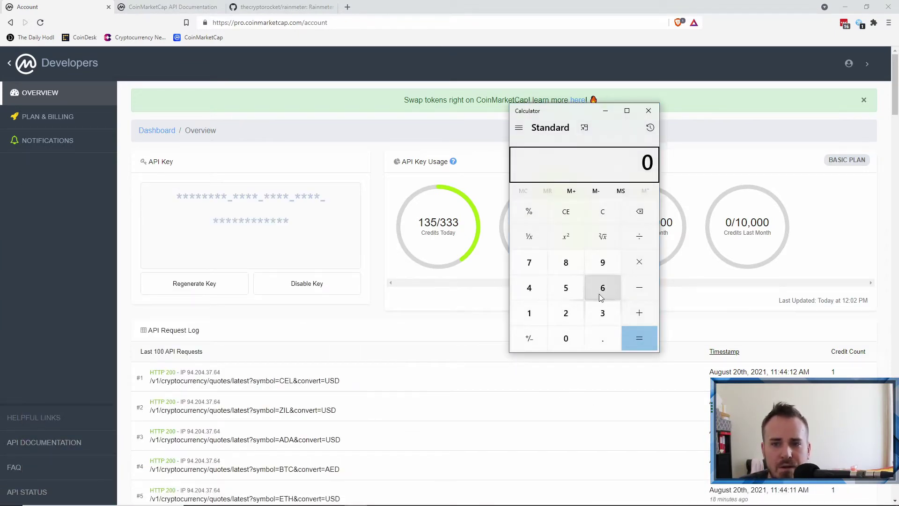
Compute 24 × 60 = 1,440 minutes, then 1,440 ÷ 333 ≈ 4.32
click(571, 317)
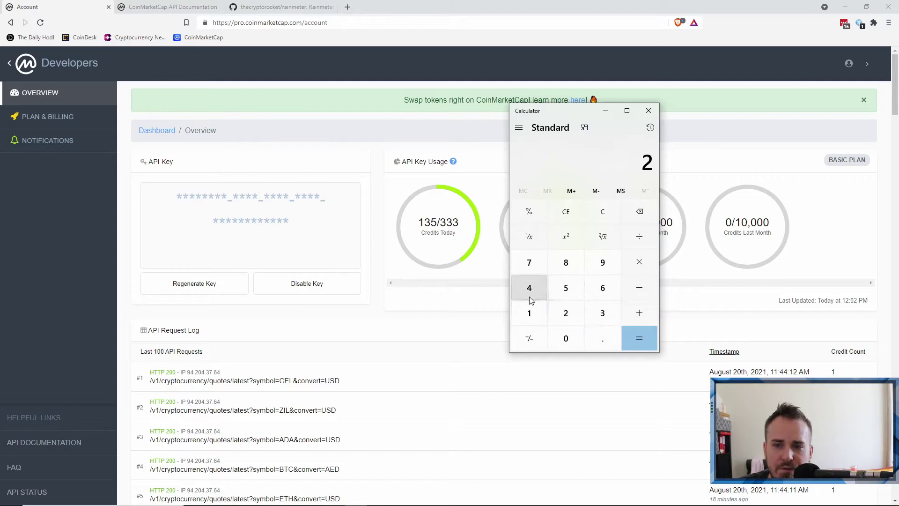
click(530, 288)
click(638, 264)
click(602, 288)
click(566, 337)
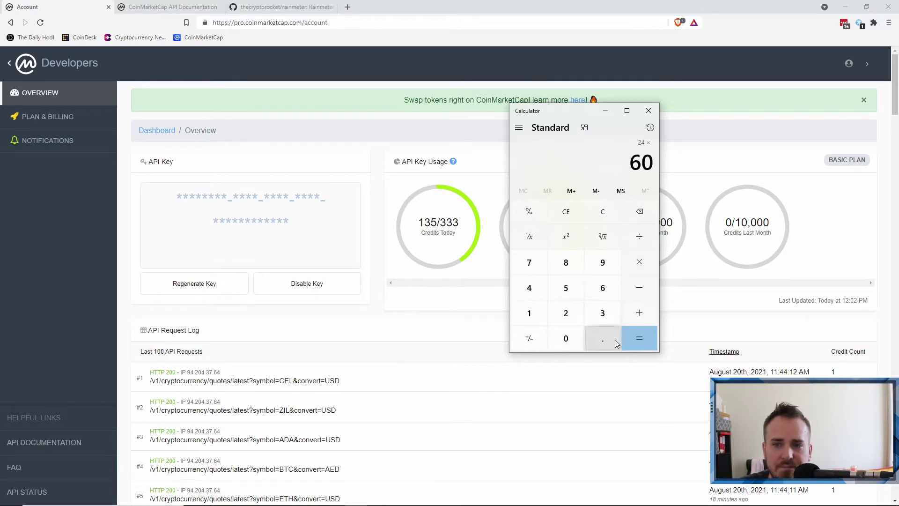
click(638, 339)
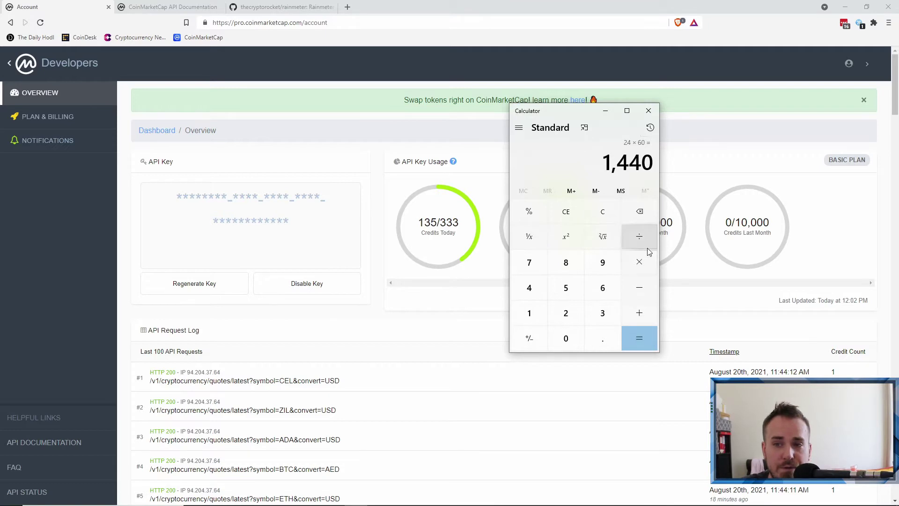
click(640, 236)
click(608, 311)
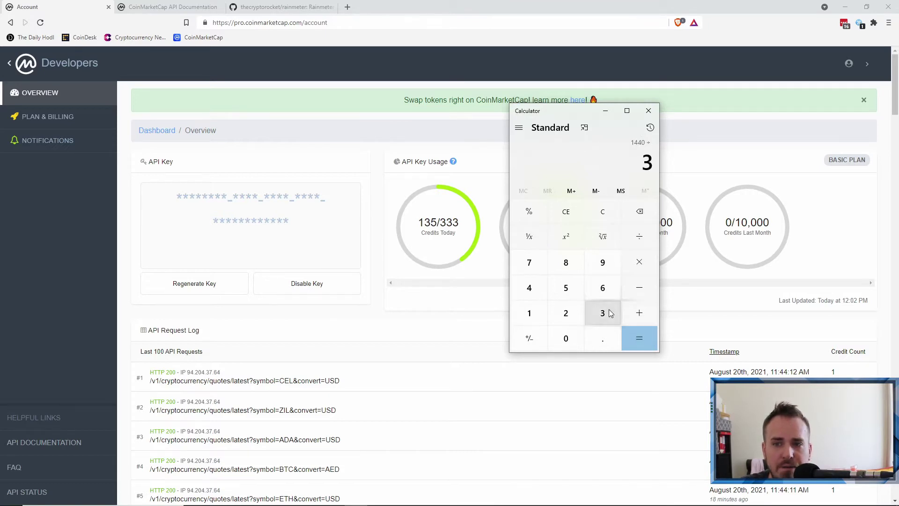
click(608, 311)
click(608, 311)
click(638, 342)
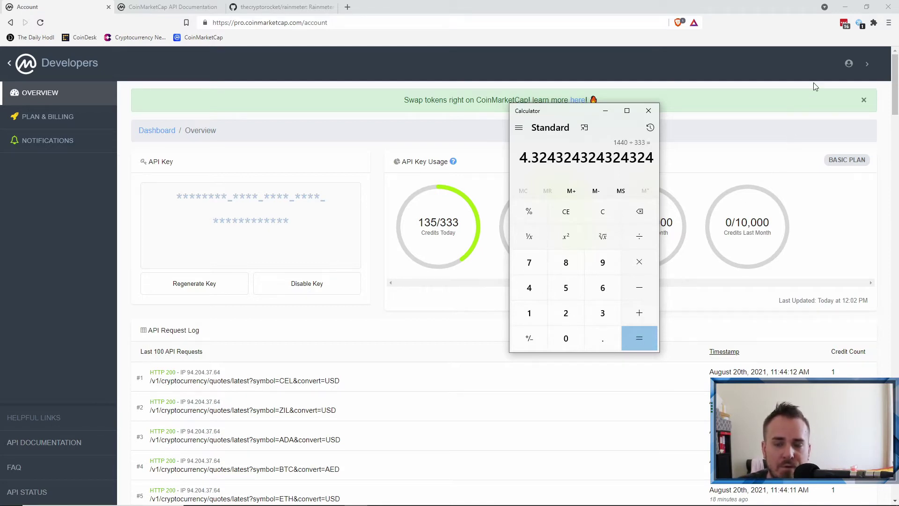
Clear the calculator and compute 5 × 5 = 25
click(604, 212)
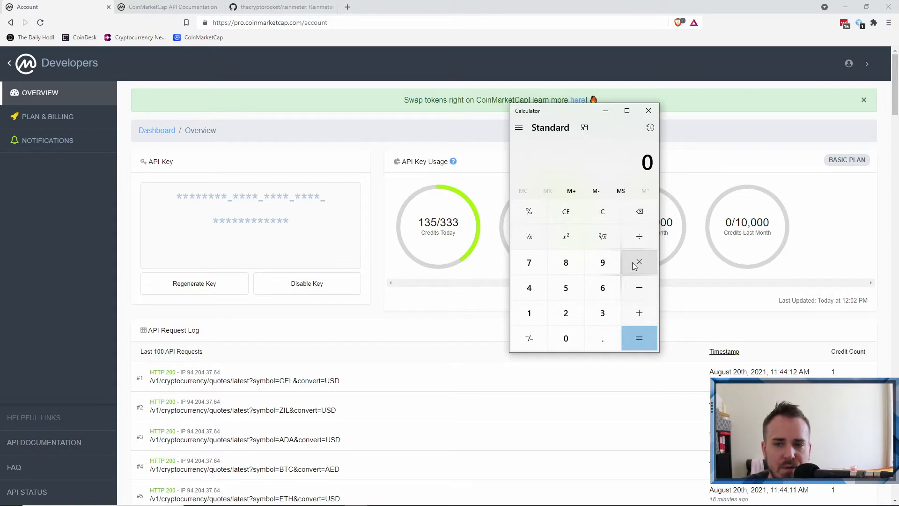
click(572, 292)
click(630, 265)
click(579, 288)
click(631, 337)
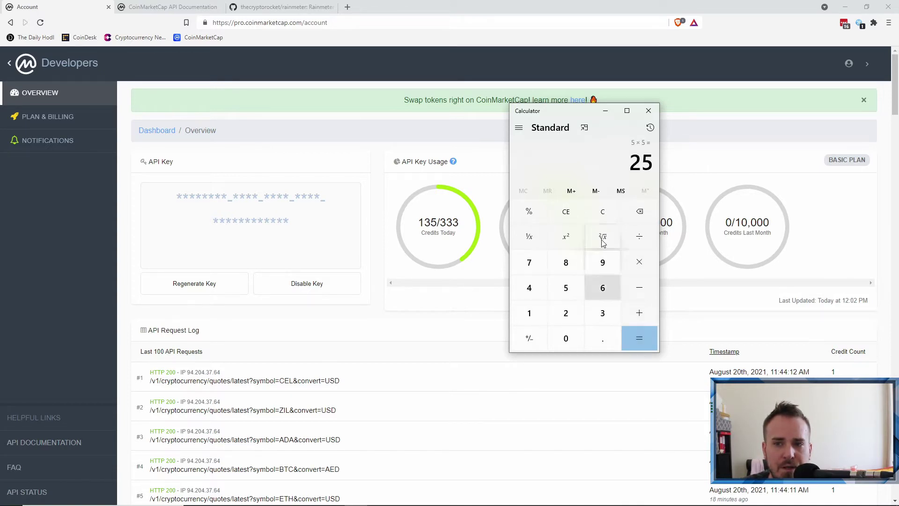
Select the 25 result and move the calculator to the page's right side
drag(633, 163, 651, 165)
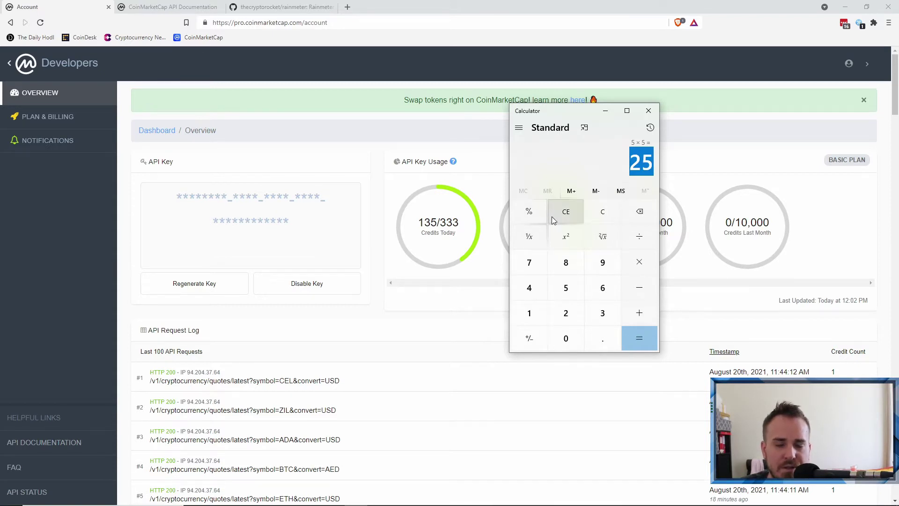
click(655, 163)
drag(630, 162, 655, 170)
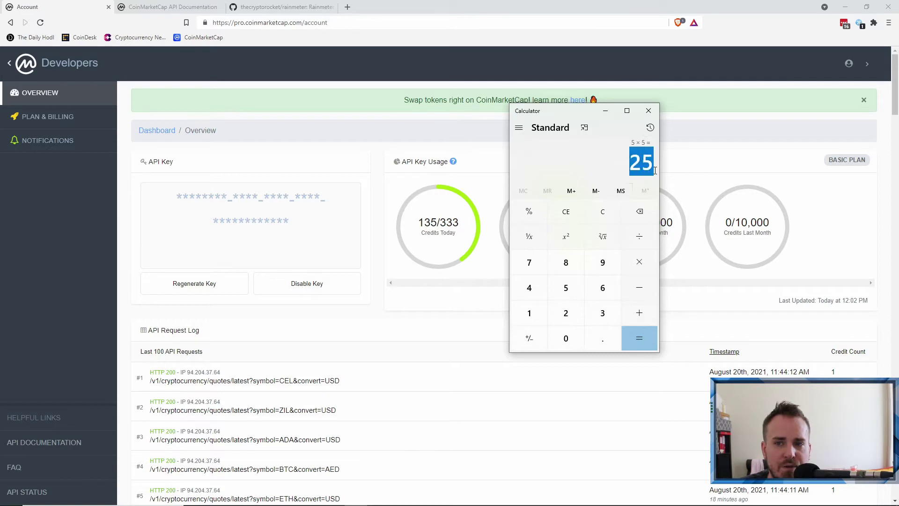
drag(576, 112, 518, 164)
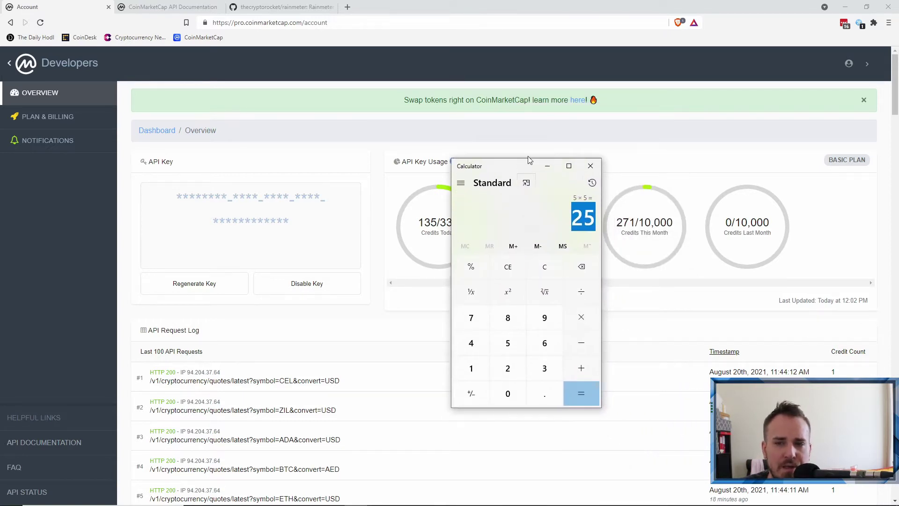
click(522, 175)
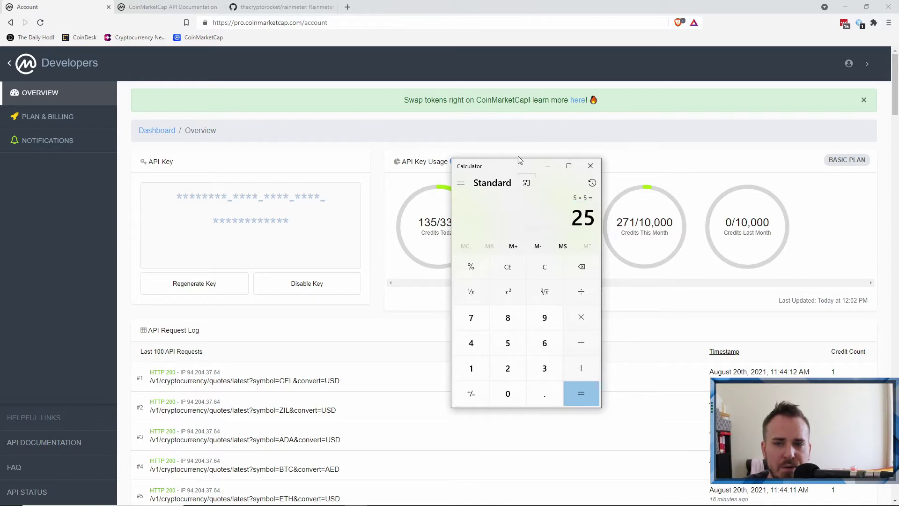
drag(506, 169, 671, 137)
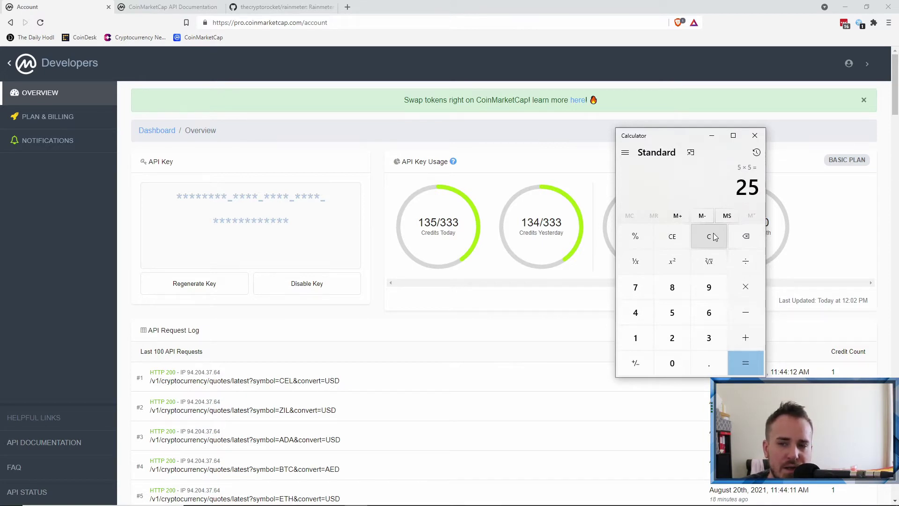
Clear the calculator and compute 8 × 60 = 480
click(712, 236)
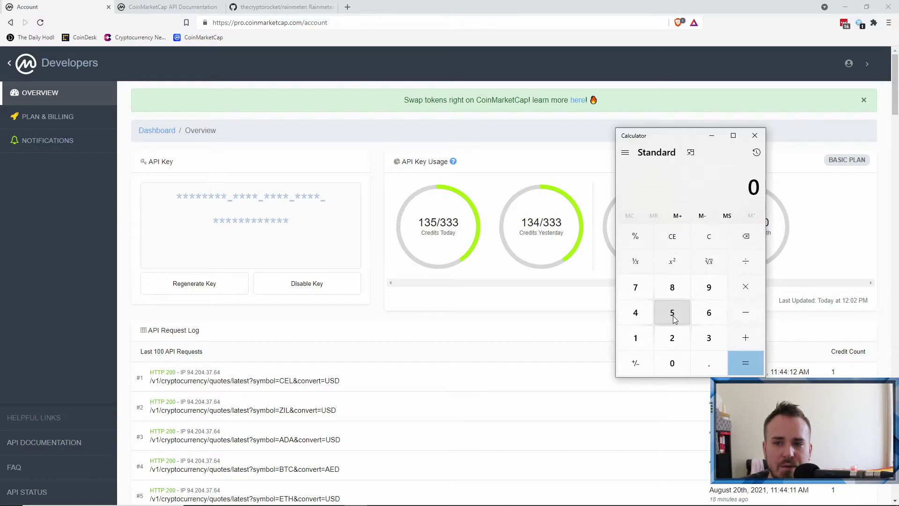
click(672, 287)
click(746, 287)
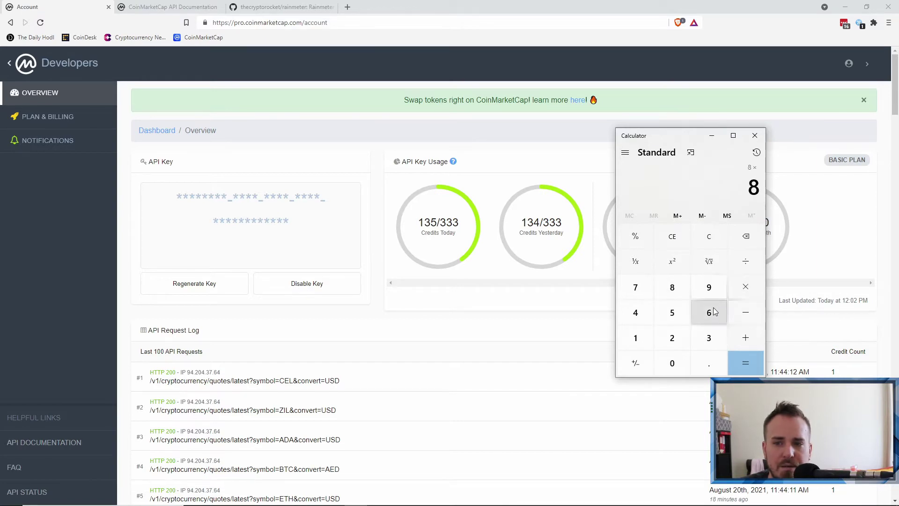
click(710, 312)
click(671, 365)
click(741, 363)
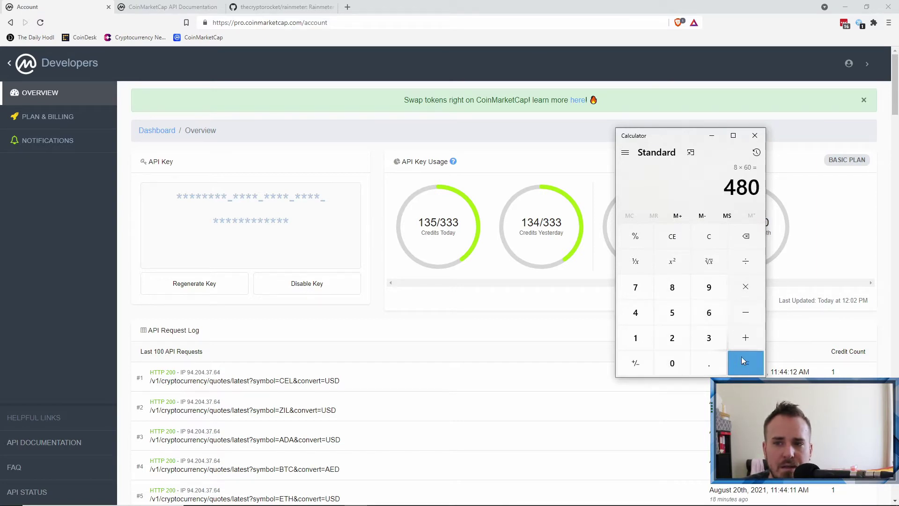
Divide 480 by 333 and multiply by 5 to get about 7.207
click(744, 261)
click(711, 334)
click(710, 334)
click(711, 334)
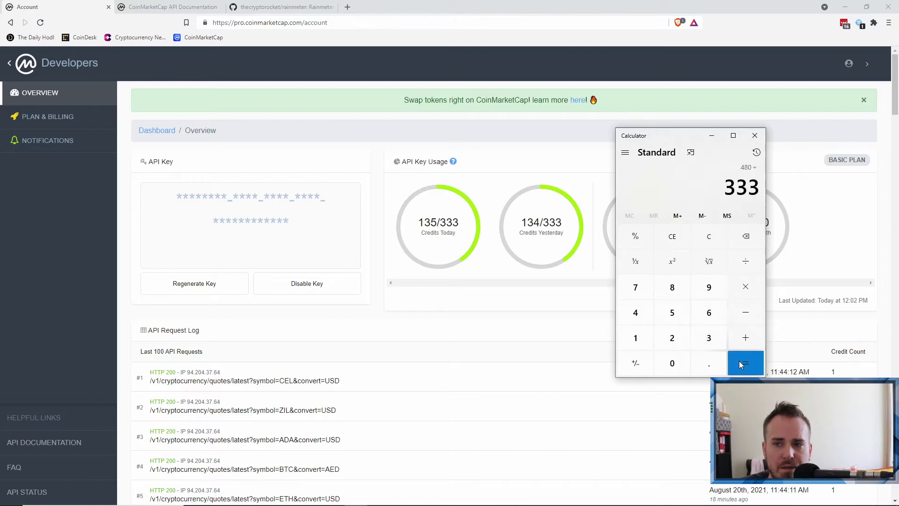
click(739, 360)
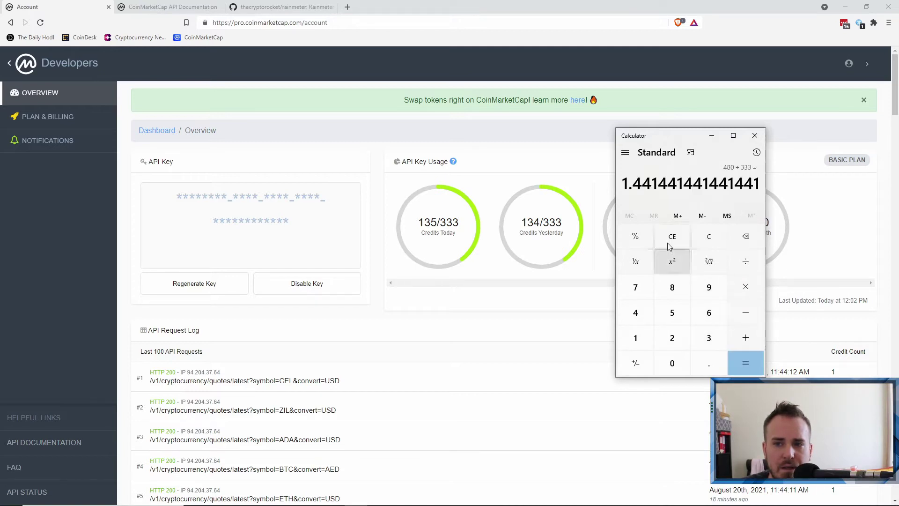
click(745, 286)
click(672, 313)
click(741, 360)
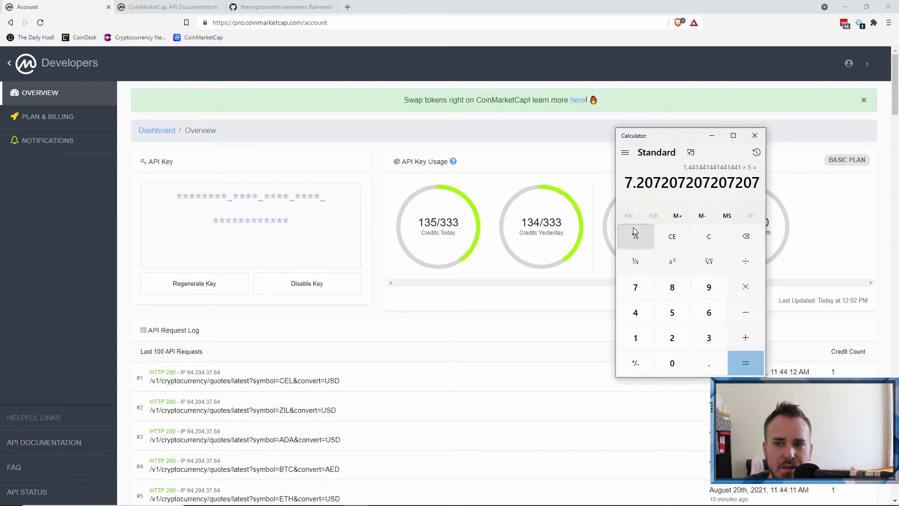
Mark the 7 in the result, move the calculator aside, then close it
drag(626, 182, 636, 183)
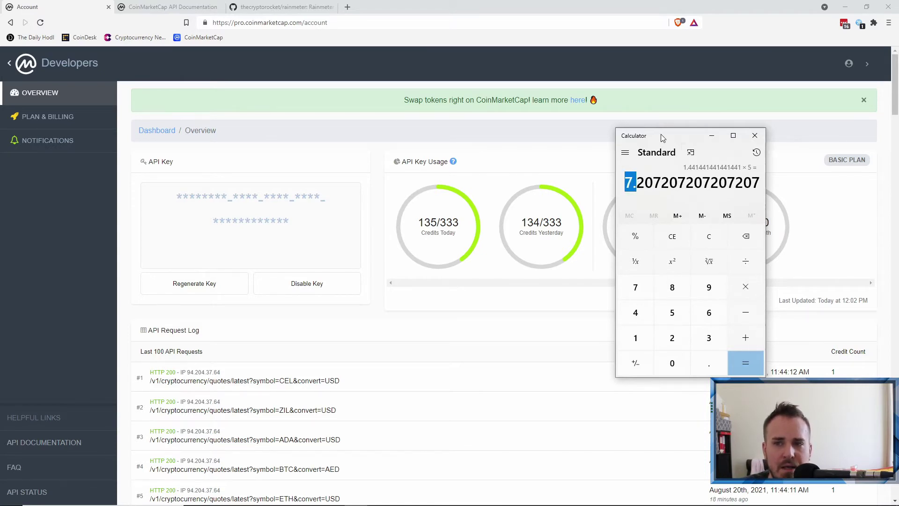
drag(661, 137, 769, 132)
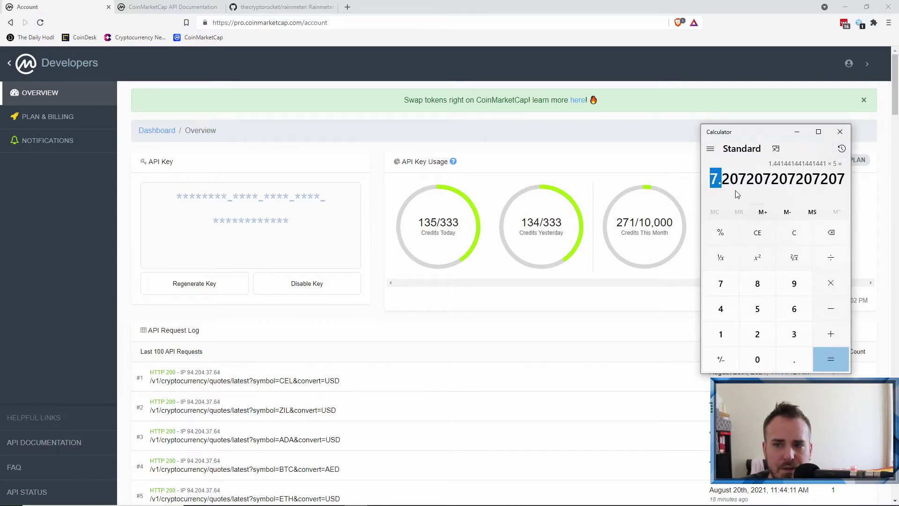
drag(719, 179, 710, 180)
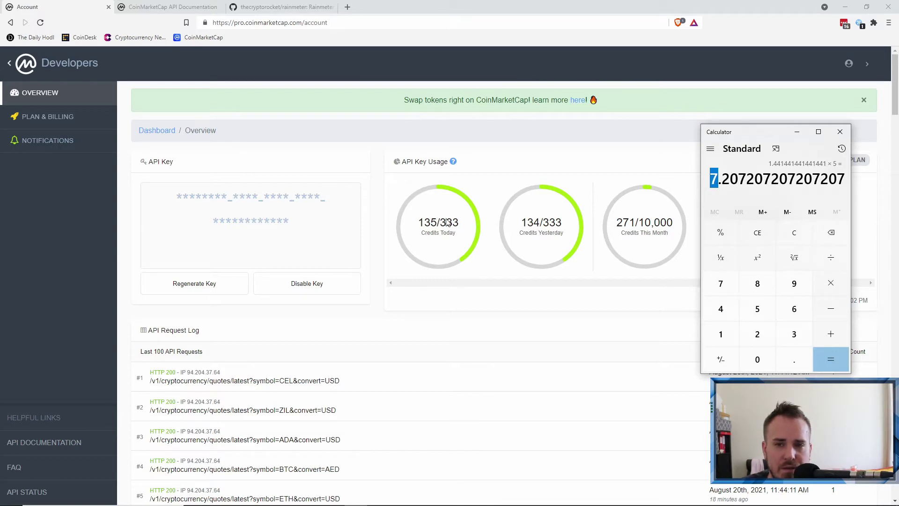
click(840, 131)
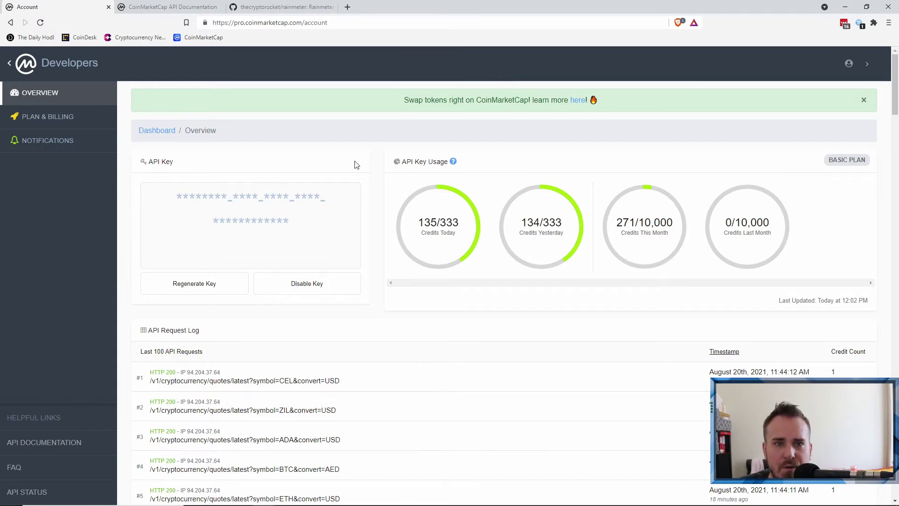
Review the thecryptorocket/rainmeter GitHub repository, then open the local Cryptocurrencies skin folder
click(270, 11)
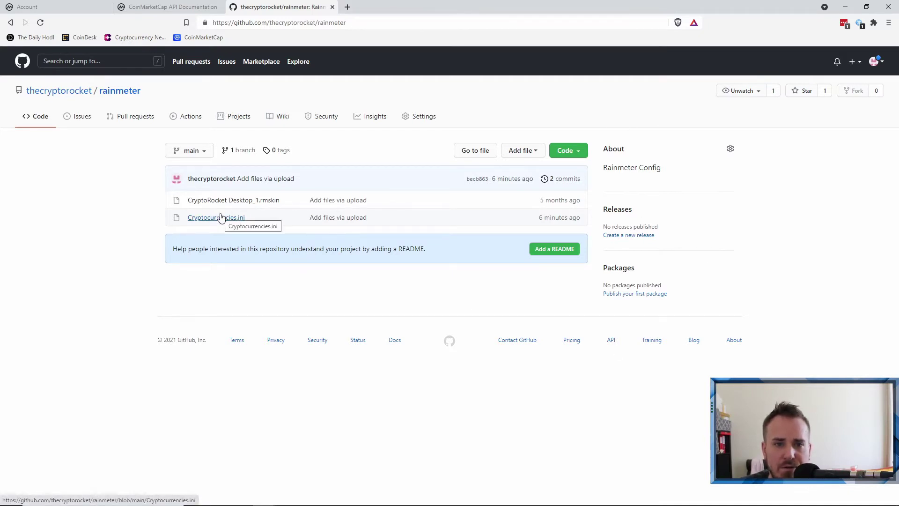
mouse_move(281, 504)
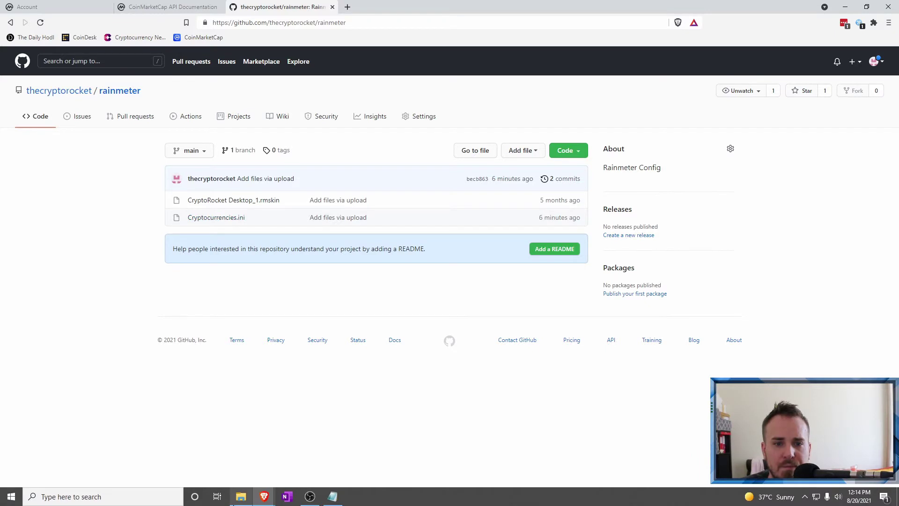
click(241, 495)
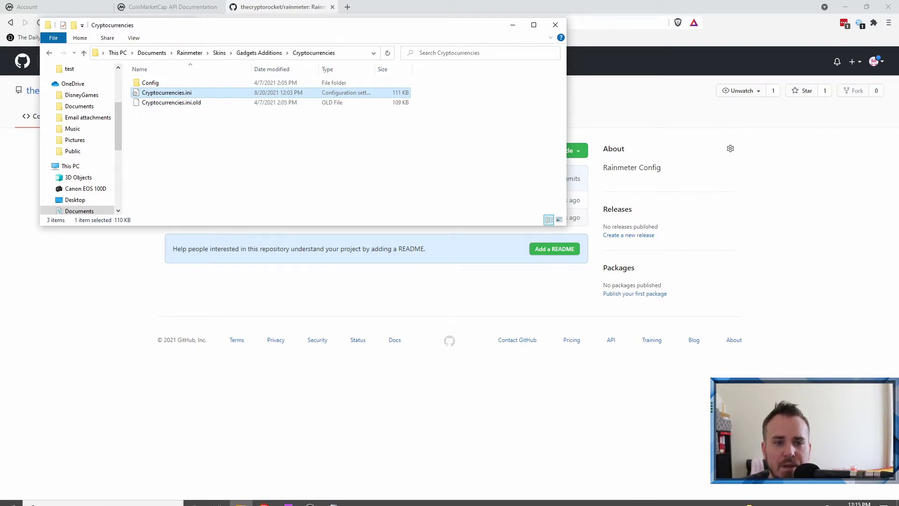
Open Cryptocurrencies.ini in Notepad and select the placeholder key after API=
click(332, 495)
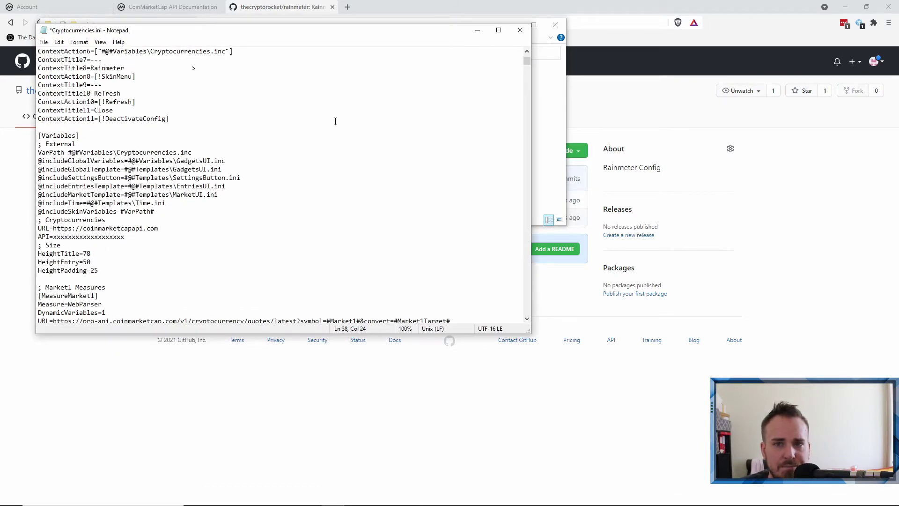
scroll(335, 122, up, 5)
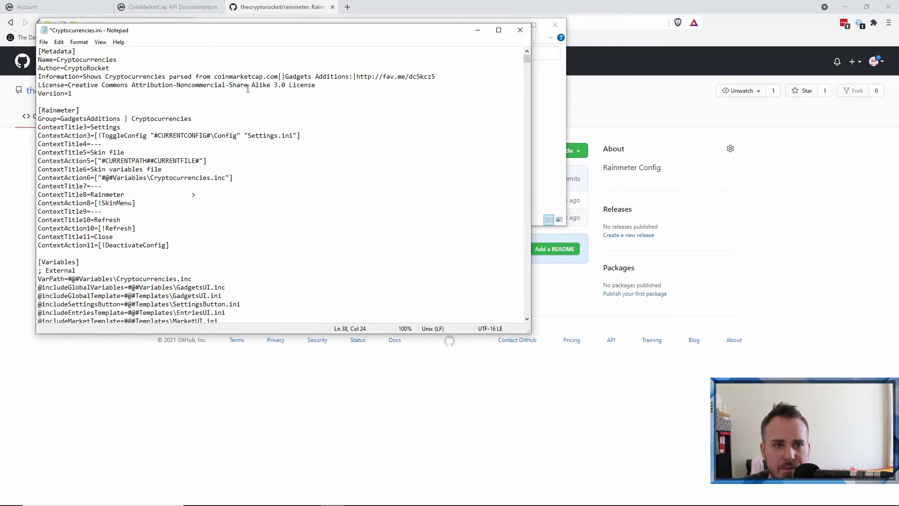
scroll(176, 115, down, 4)
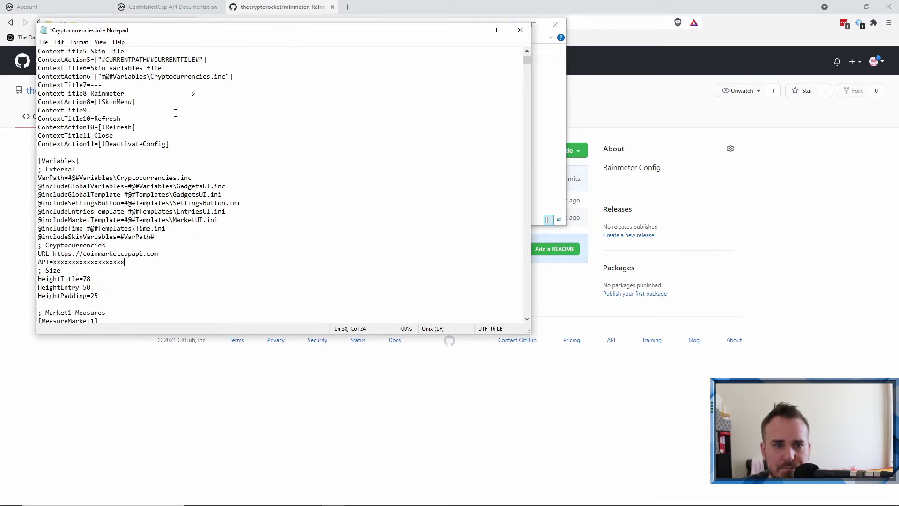
drag(132, 262, 35, 263)
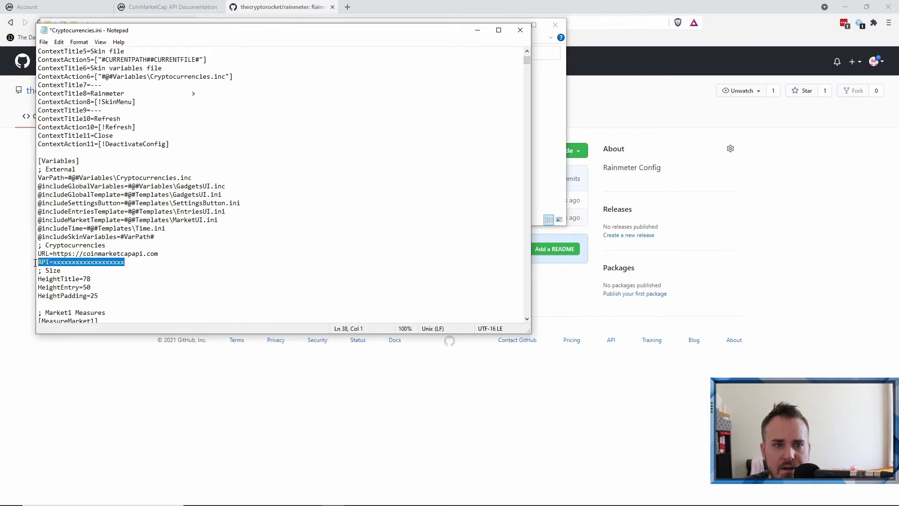
click(131, 260)
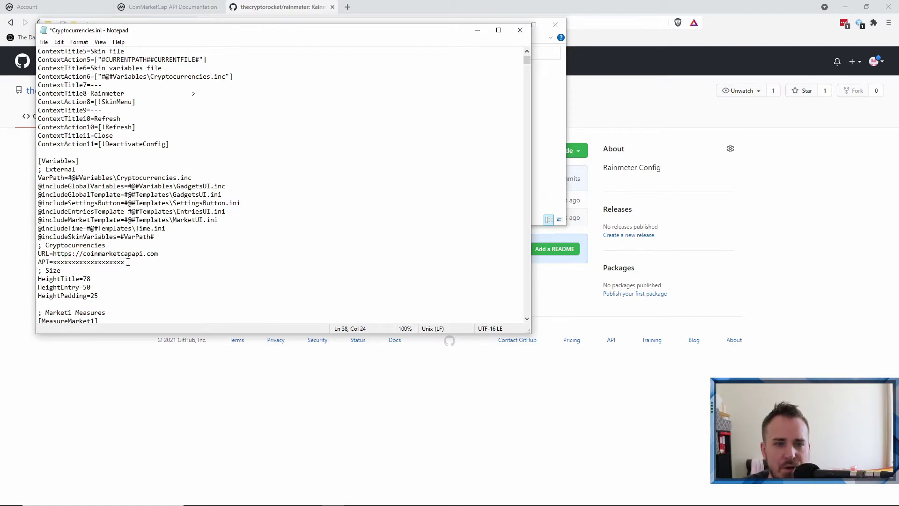
drag(128, 261, 56, 265)
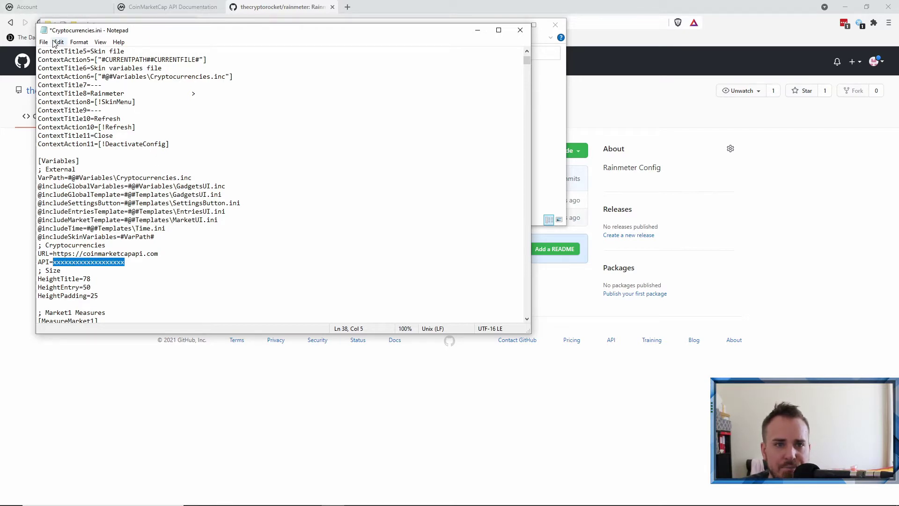
Point out the Cryptocurrencies.ini.old backup, then mark the ; Size line below the key
click(550, 131)
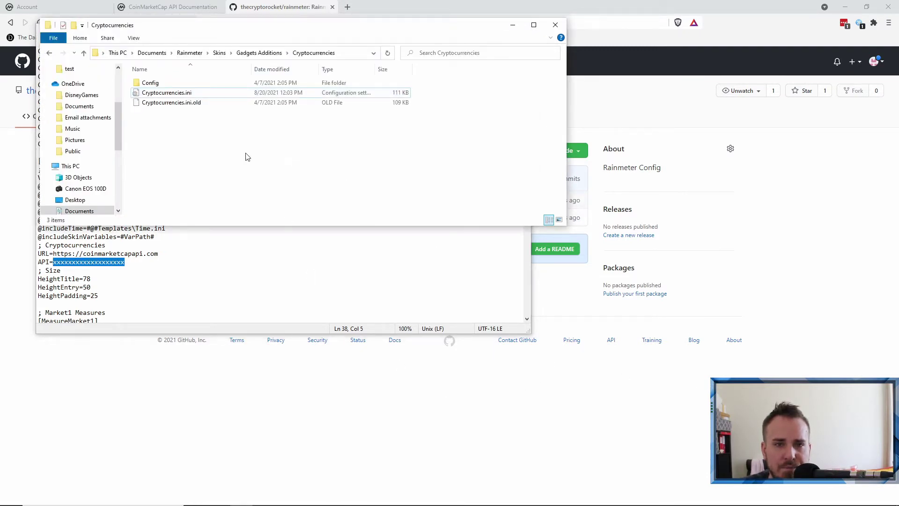
click(148, 104)
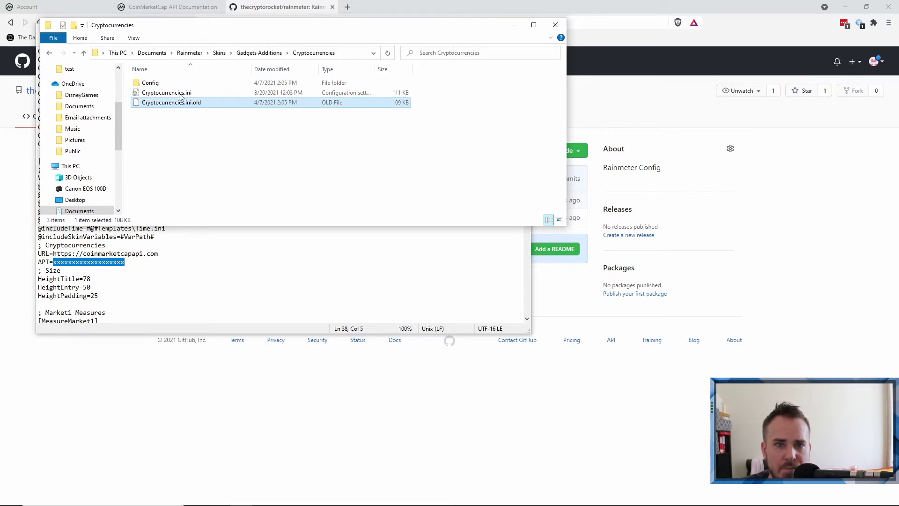
click(245, 262)
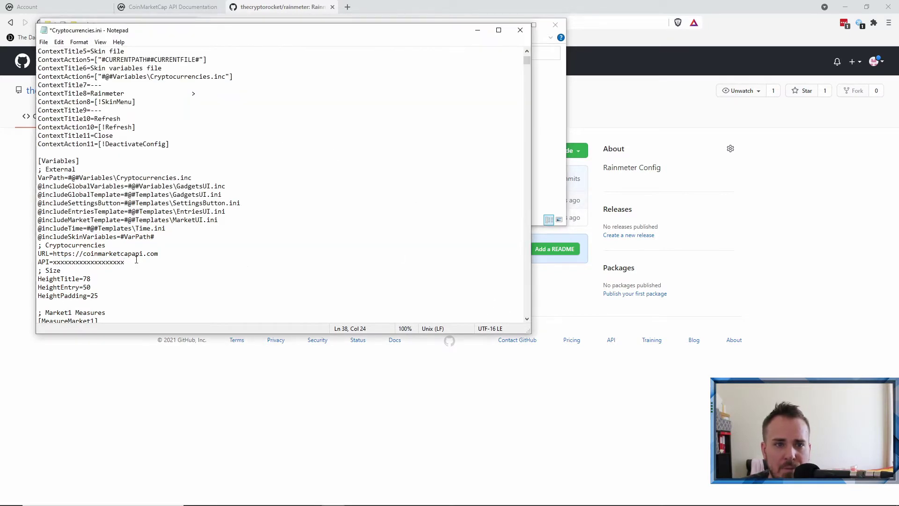
drag(132, 266, 55, 261)
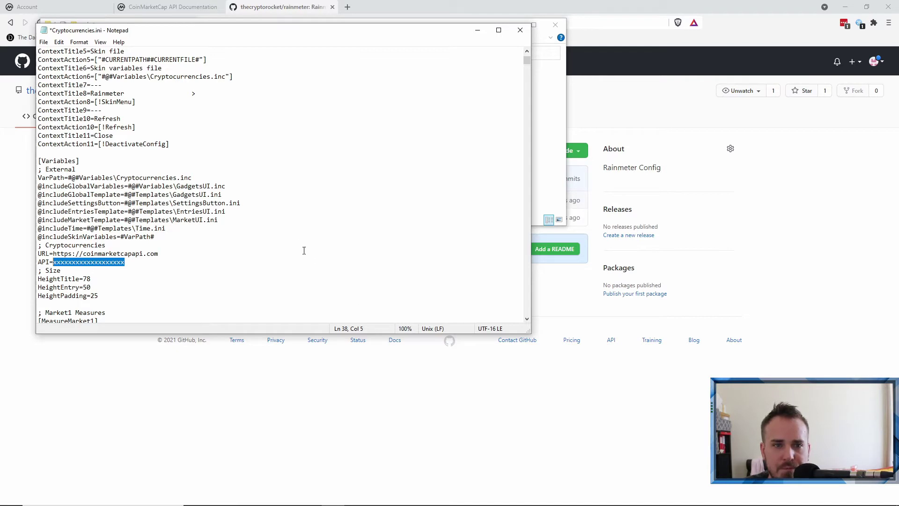
mouse_move(510, 503)
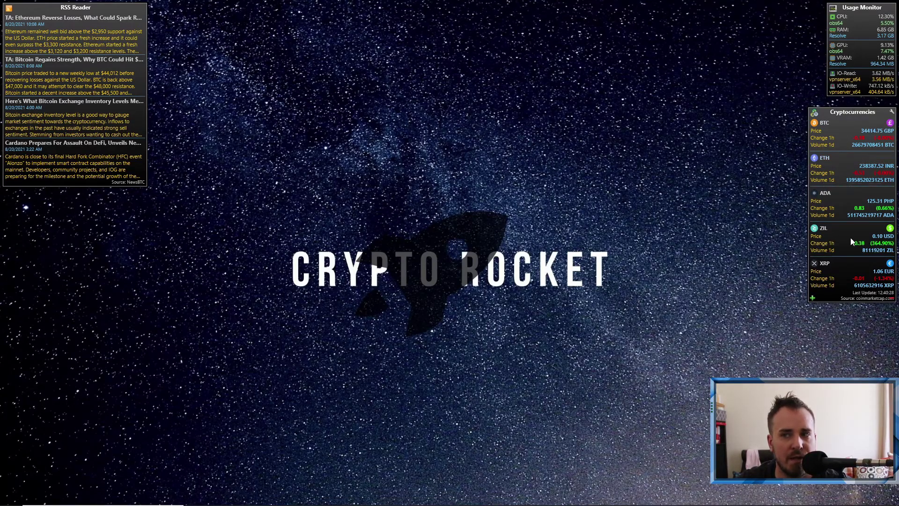
Refresh all skins from the Manage Rainmeter window, then close the manager
mouse_move(804, 504)
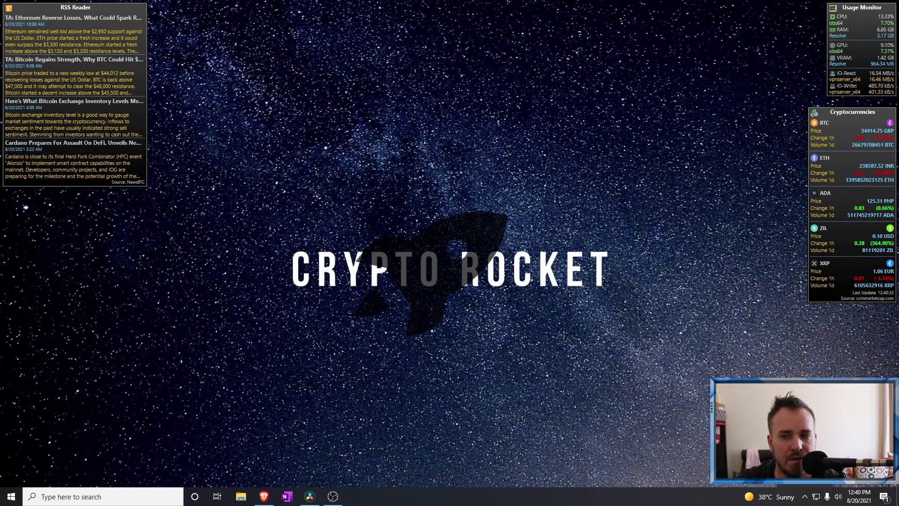
right_click(796, 464)
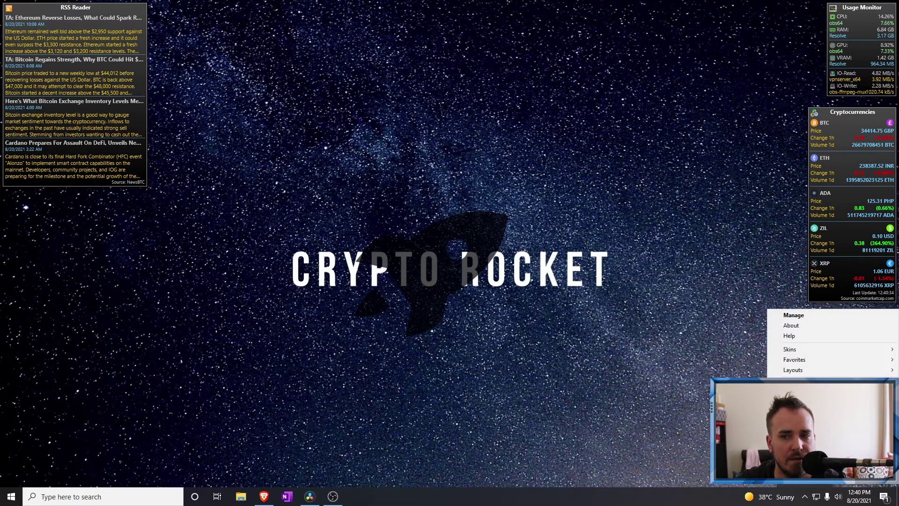
click(793, 315)
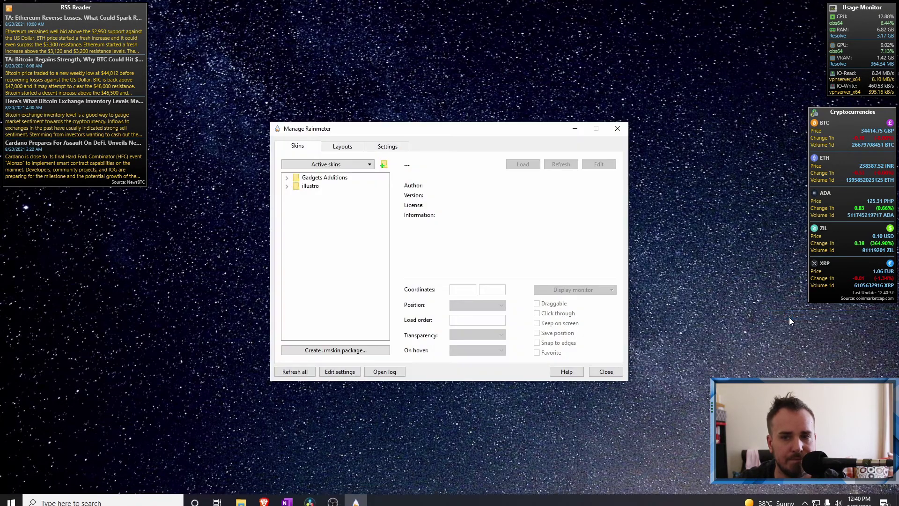
click(295, 372)
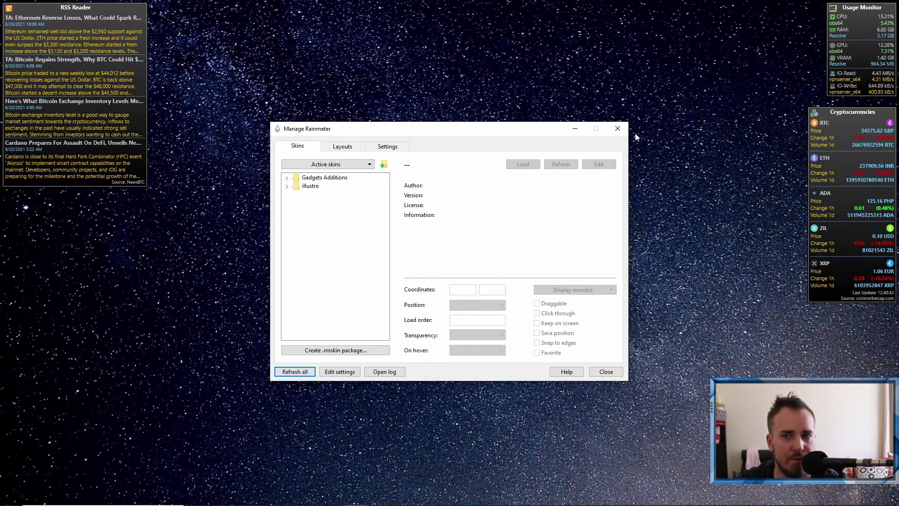
click(618, 129)
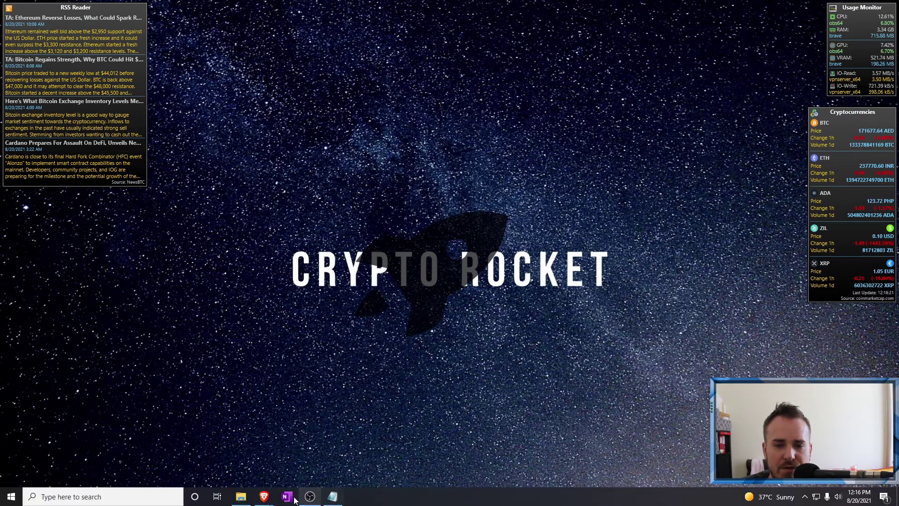
click(241, 497)
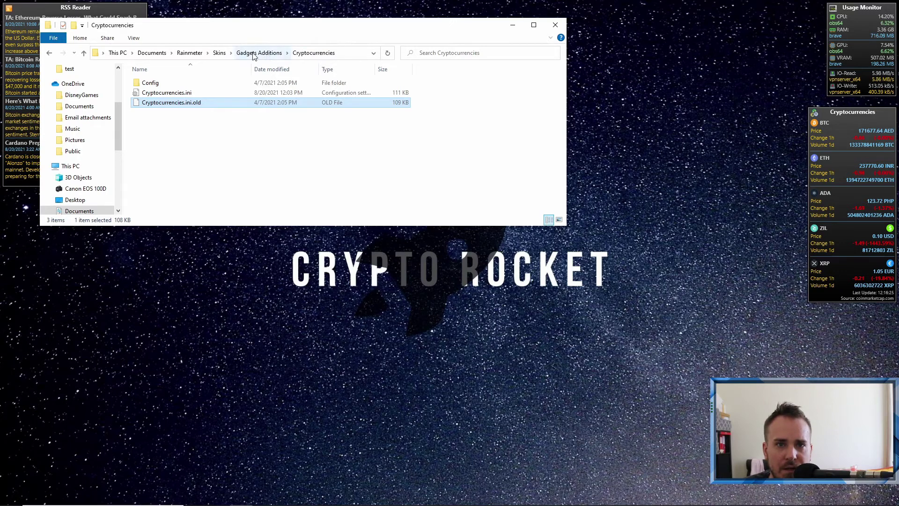
click(217, 53)
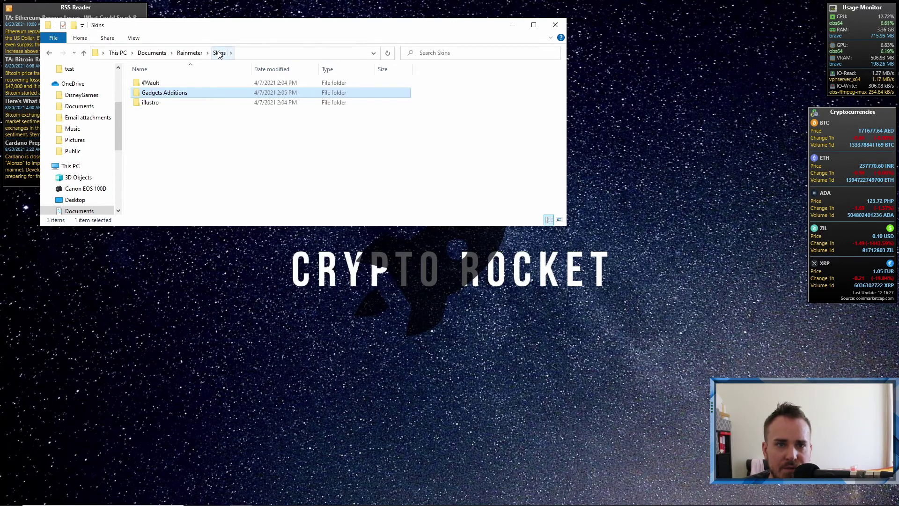
double_click(195, 92)
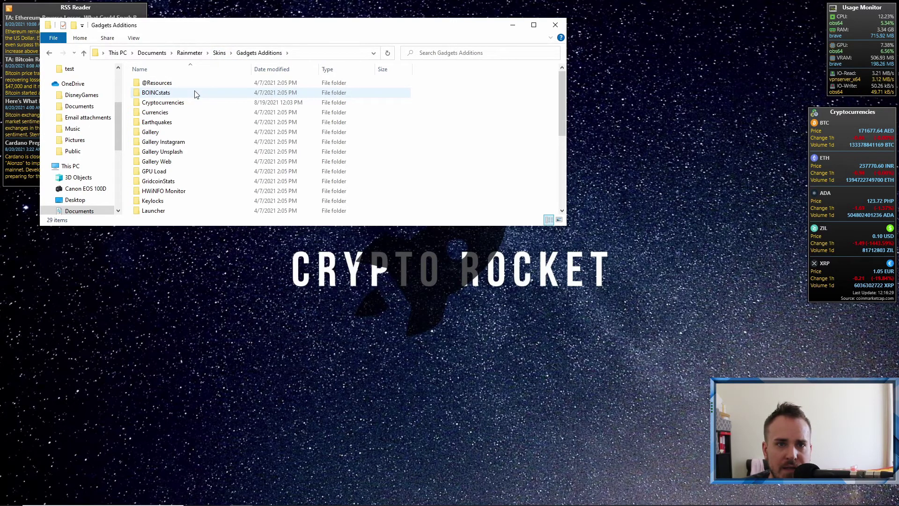
click(165, 86)
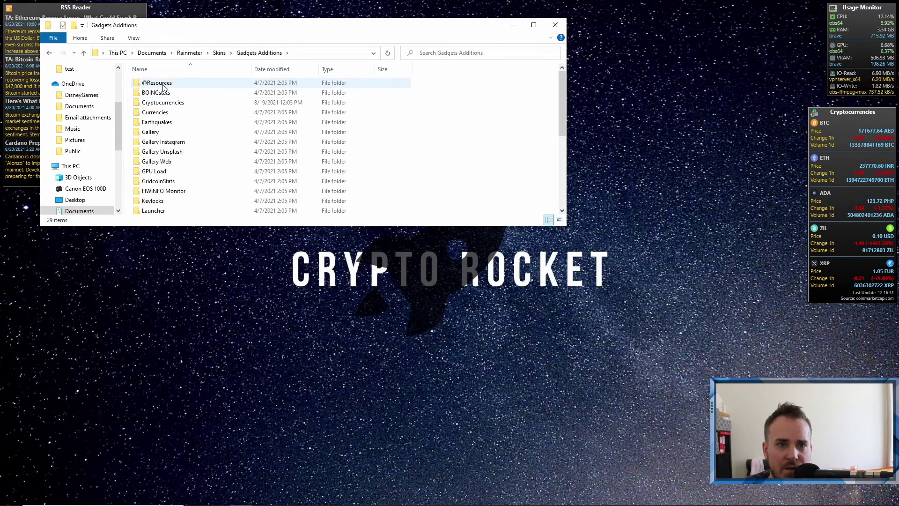
double_click(164, 86)
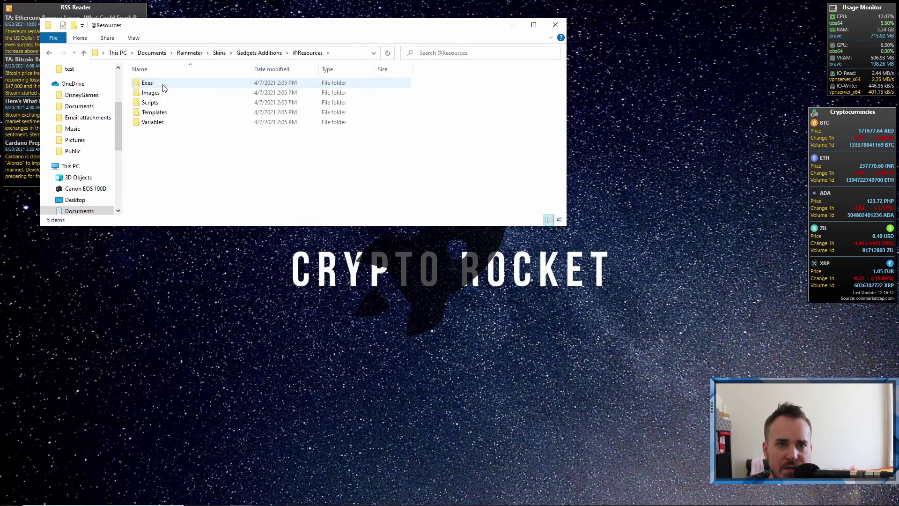
click(157, 123)
double_click(157, 123)
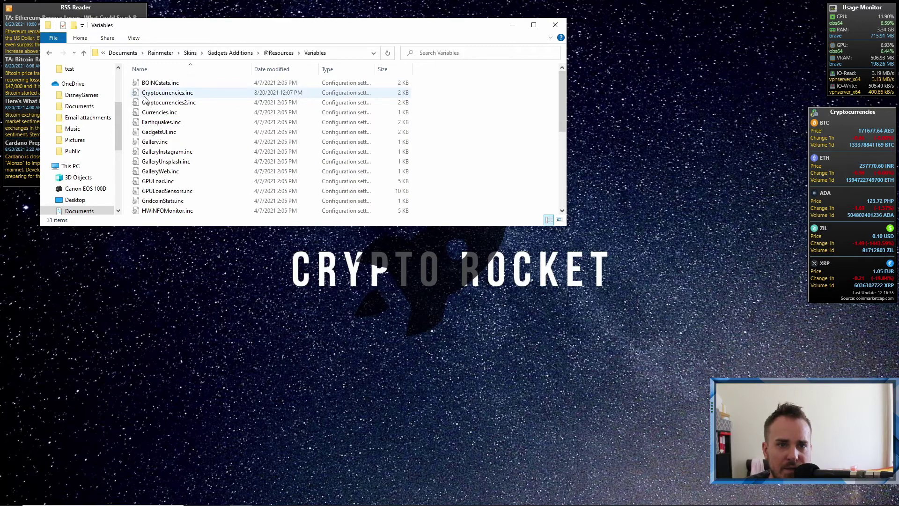
Open Cryptocurrencies.inc, note its WidthInput value of 200, then close it
click(179, 96)
double_click(178, 96)
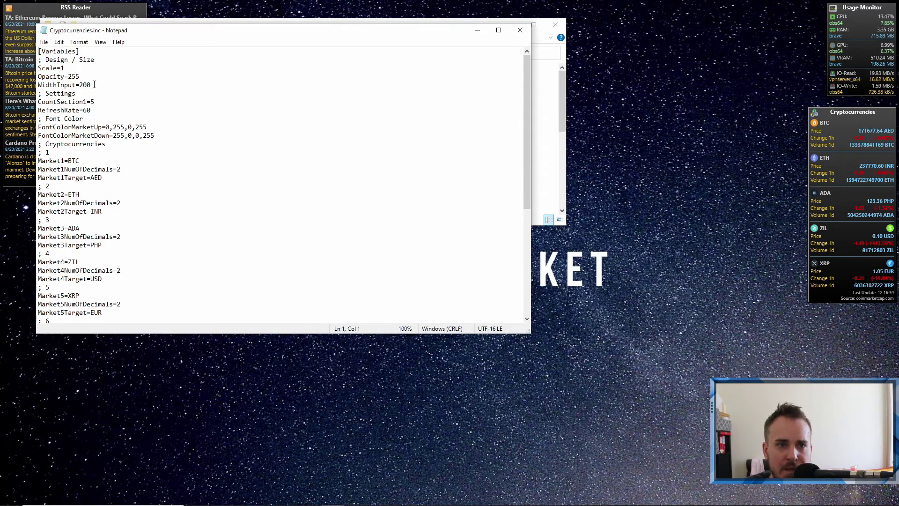
drag(91, 84, 76, 84)
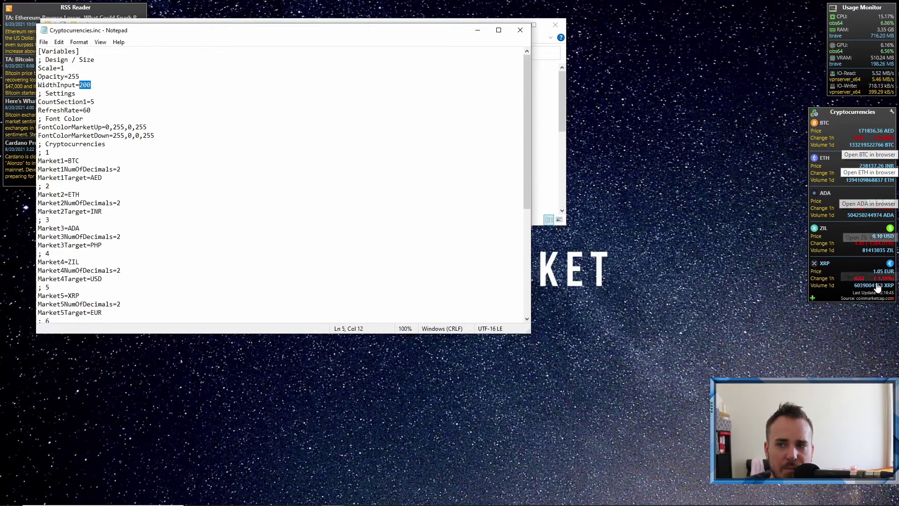
click(519, 30)
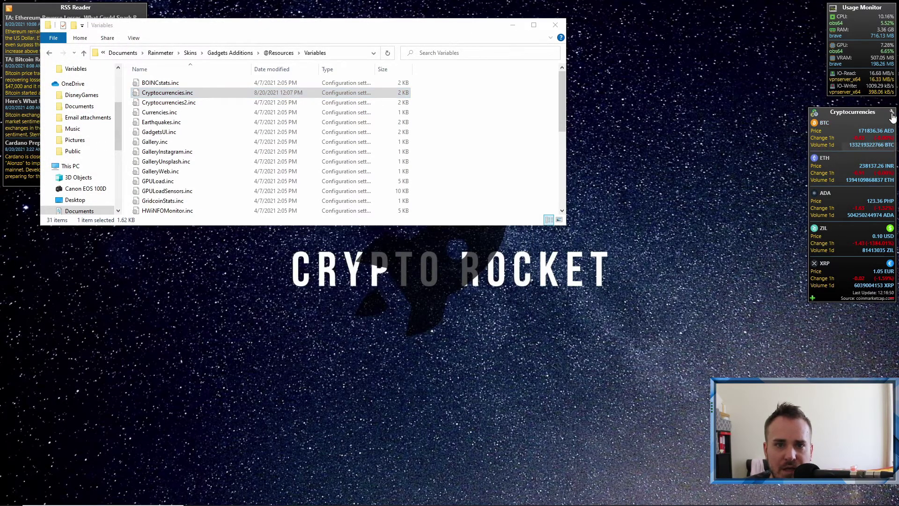
In the widget's Settings, change Currency 1's To field to GBP
click(893, 115)
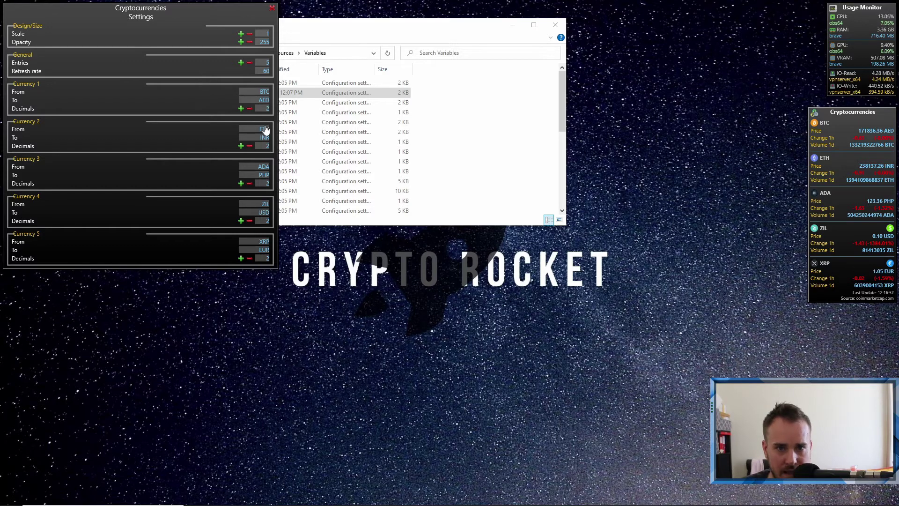
click(268, 100)
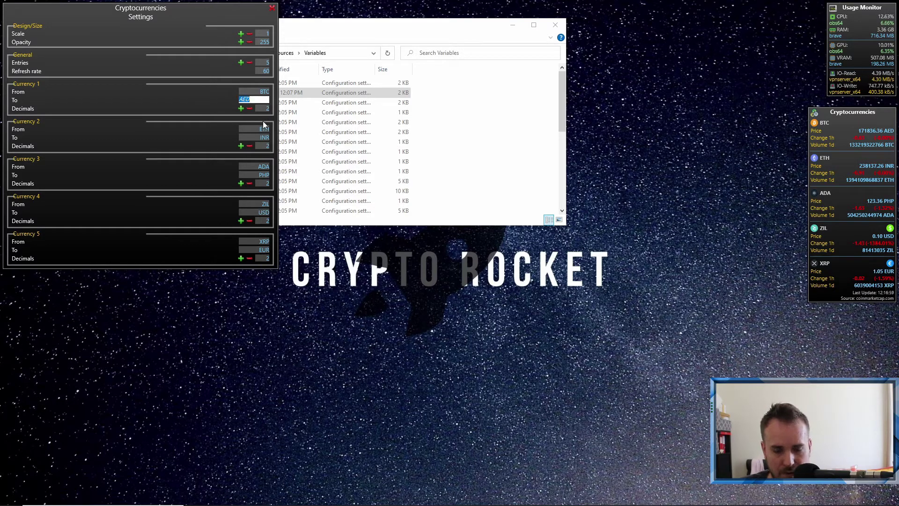
text(GBP)
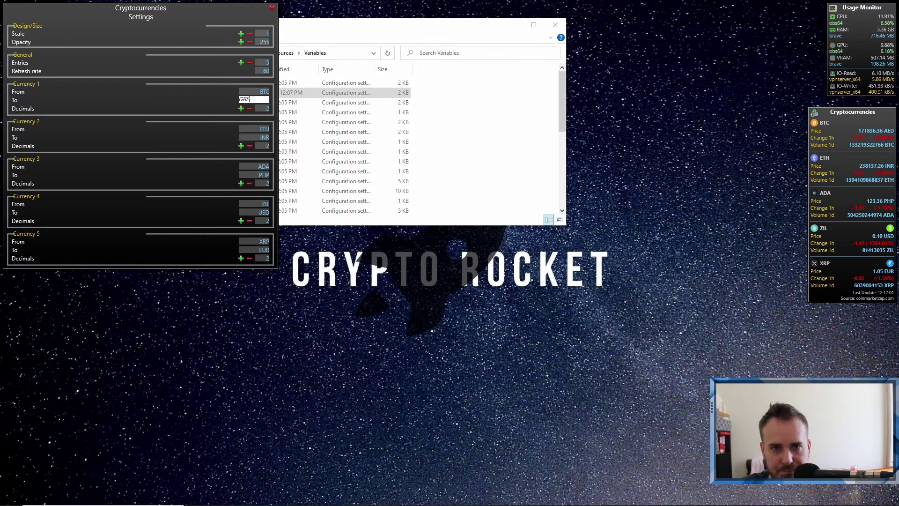
key(Return)
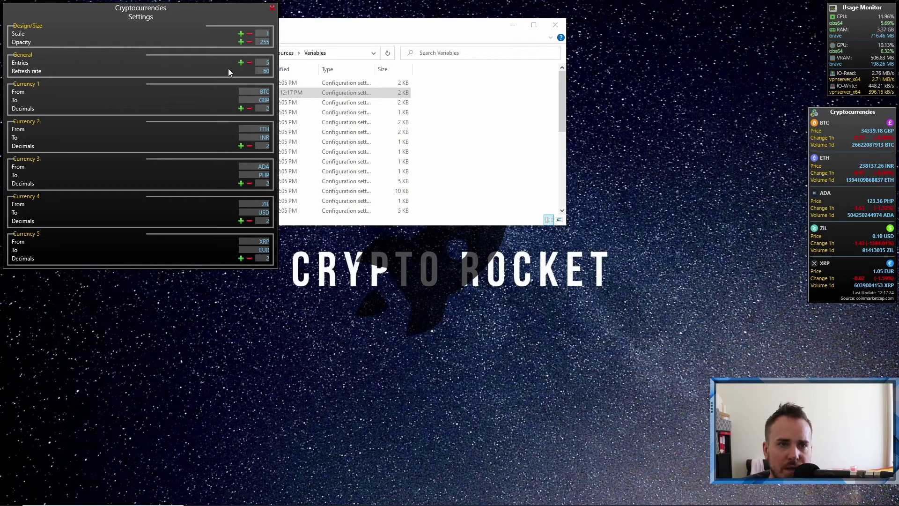
Start editing the Refresh rate, then compute 60 × 7 = 420 in Calculator
click(260, 71)
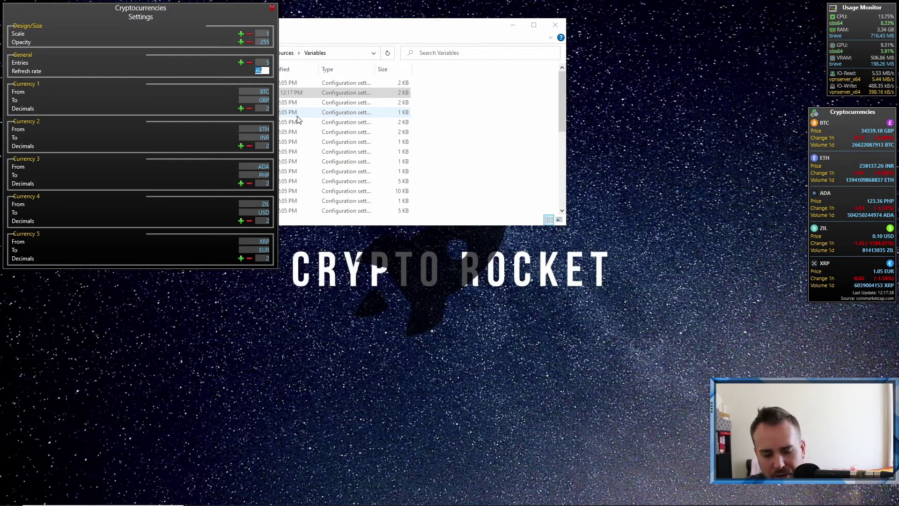
text(490)
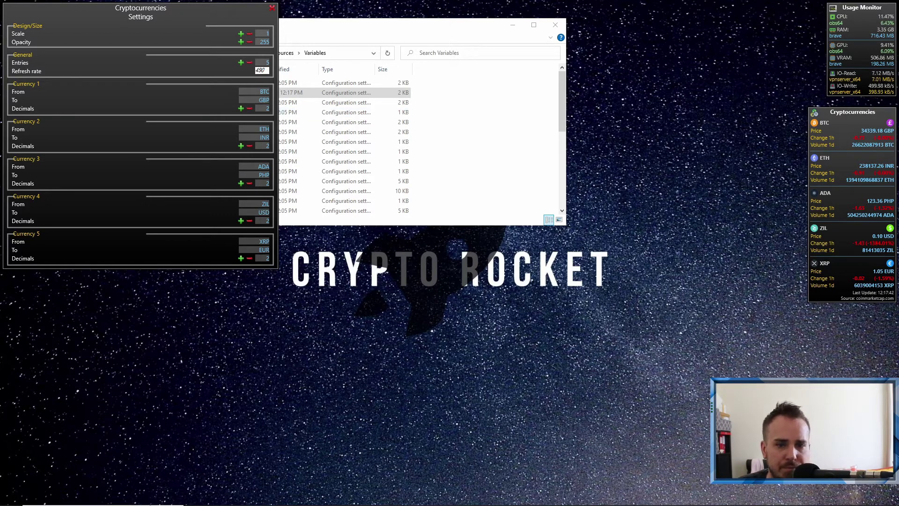
click(136, 492)
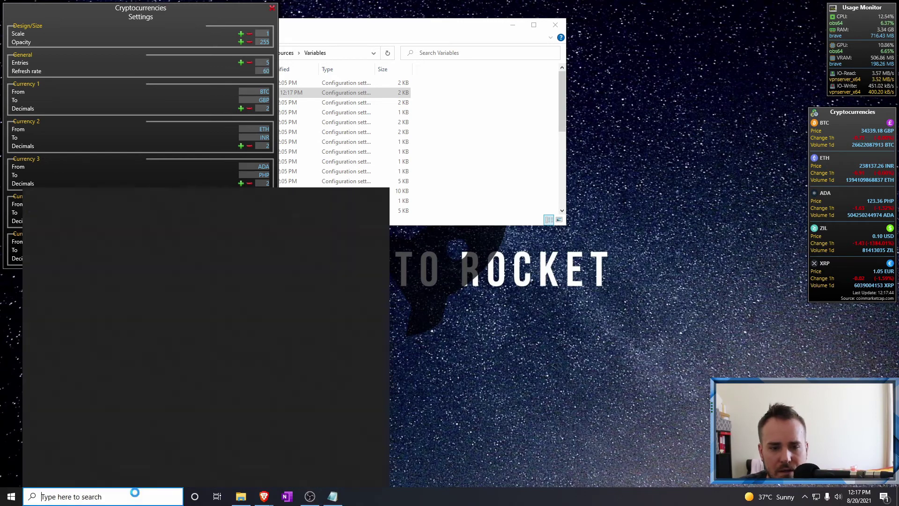
text(calc)
key(Return)
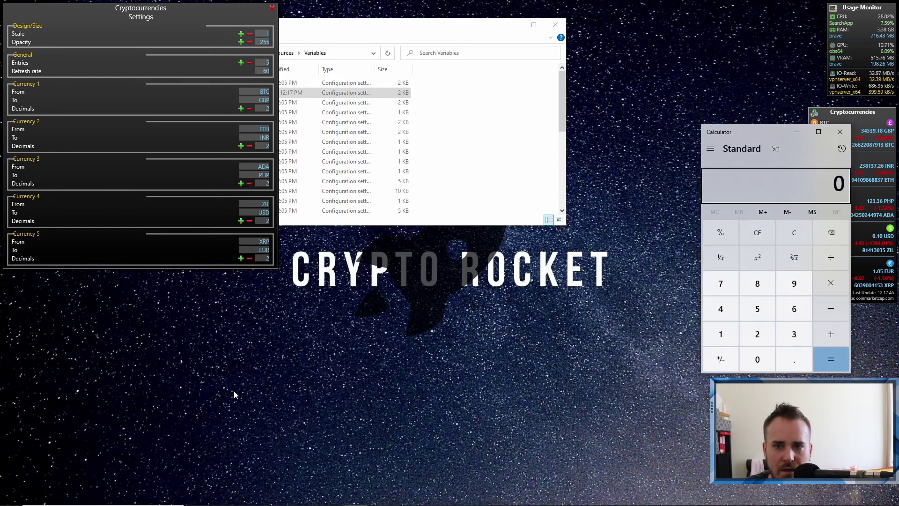
click(782, 303)
click(762, 359)
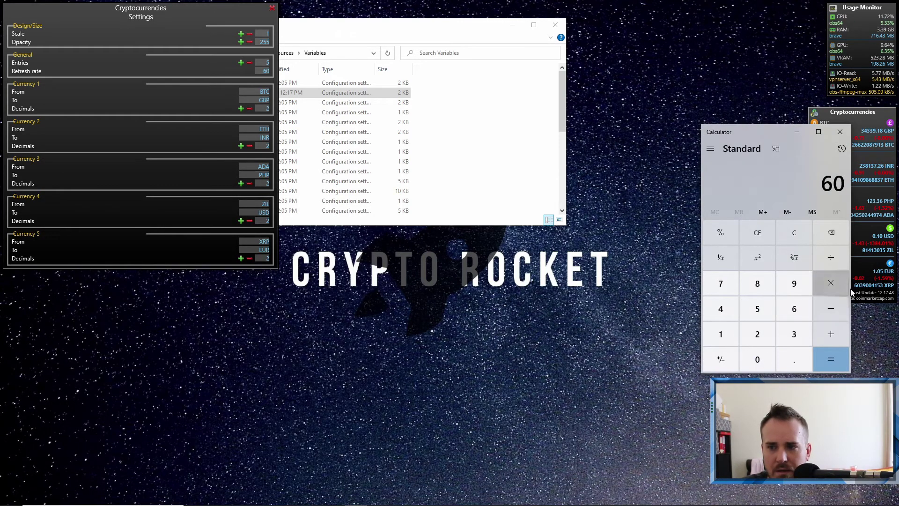
click(831, 283)
click(721, 283)
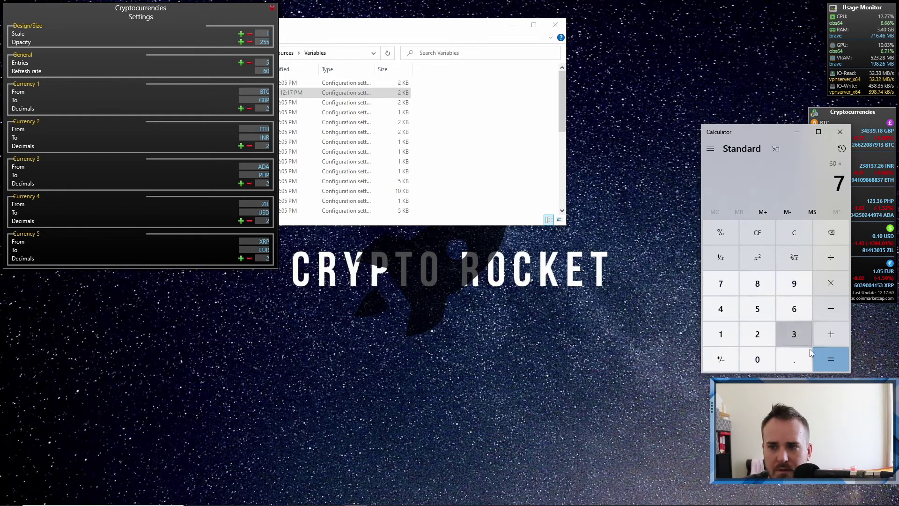
click(822, 361)
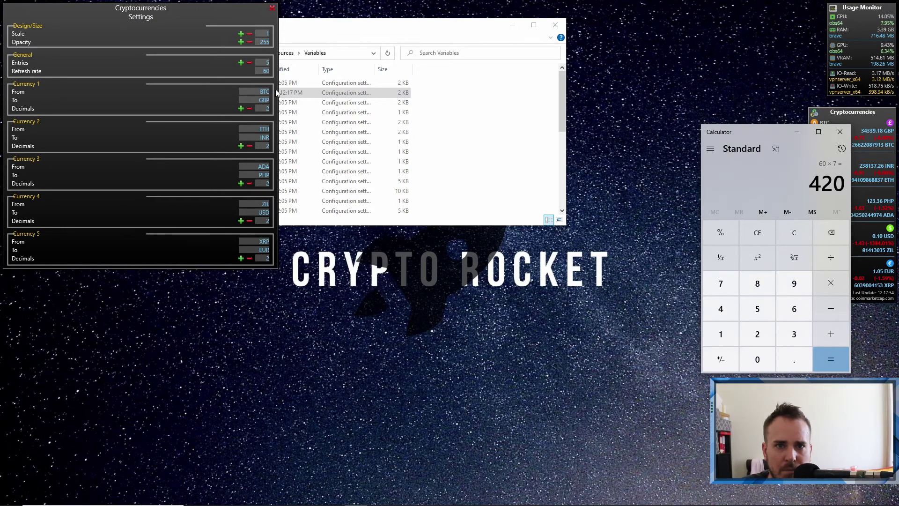
Set the widget's Refresh rate to 420
click(259, 71)
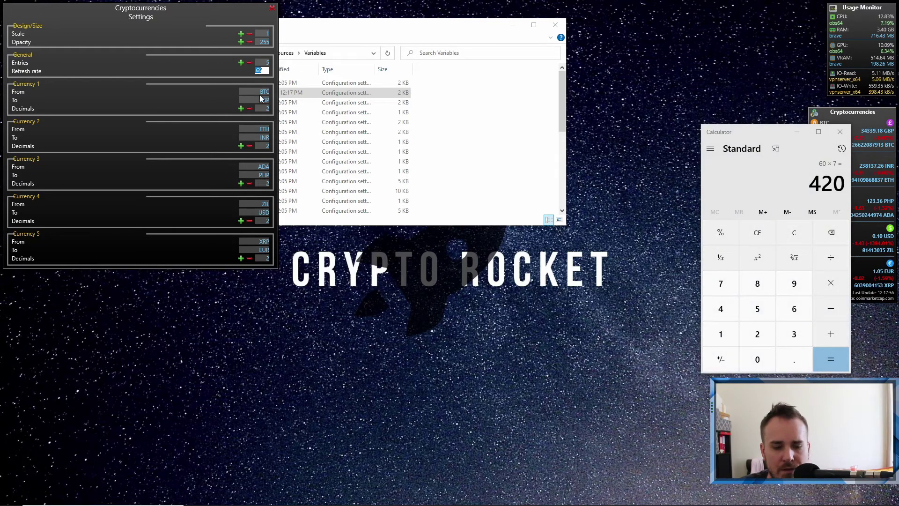
text(420)
key(Return)
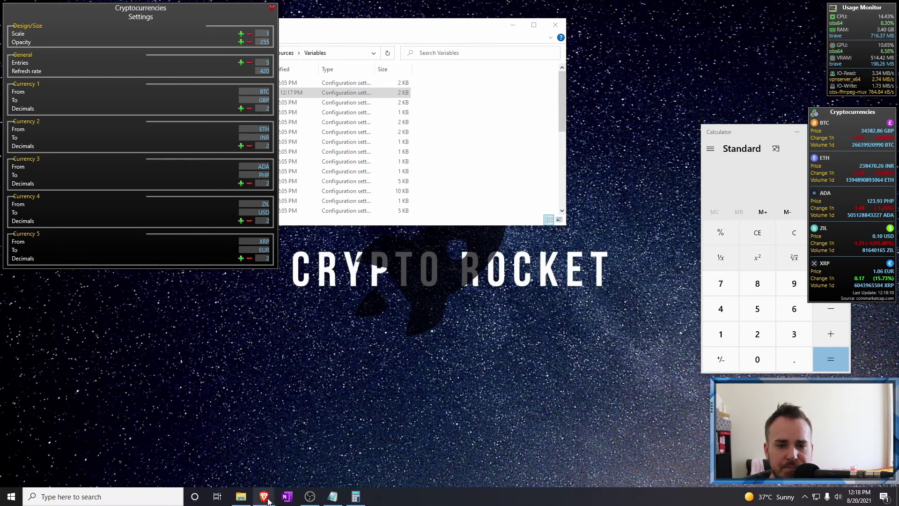
Close the Brave window showing the cryptonator API page
mouse_move(268, 501)
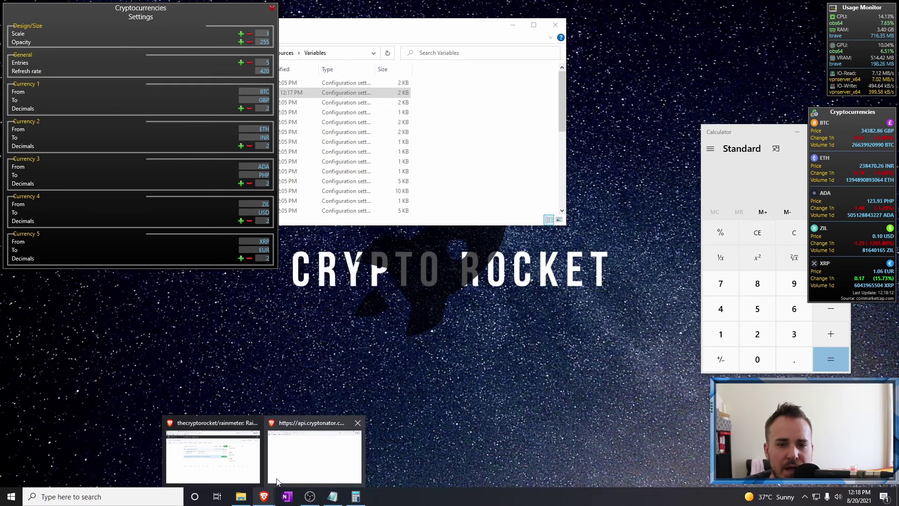
click(291, 456)
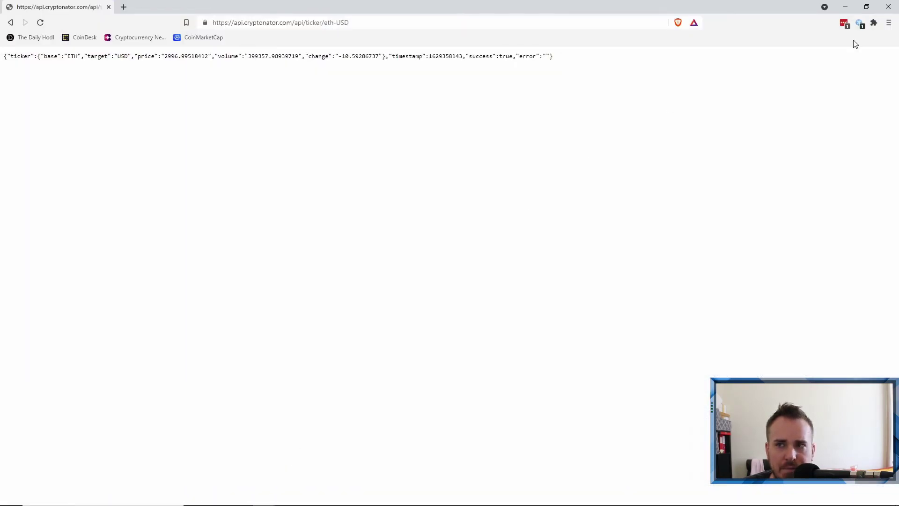
click(888, 7)
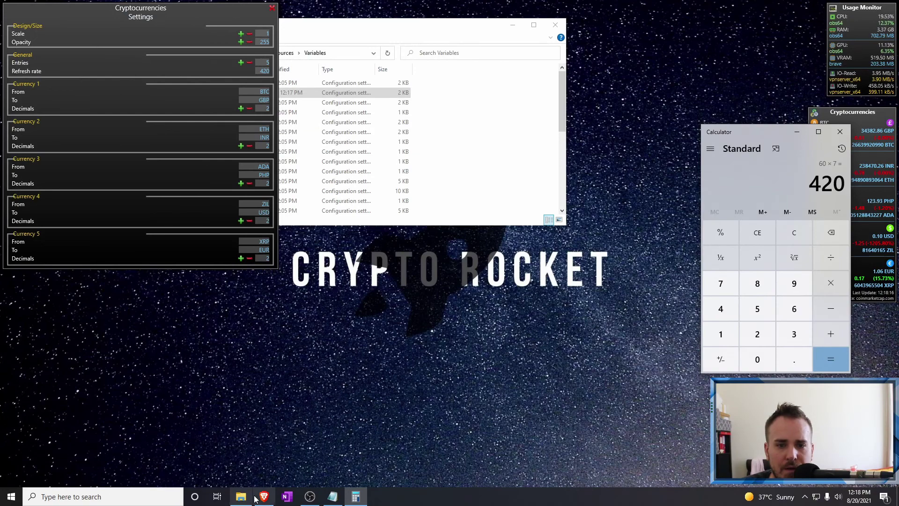
Check the CoinMarketCap account dashboard in Brave, then minimise the browser
click(257, 497)
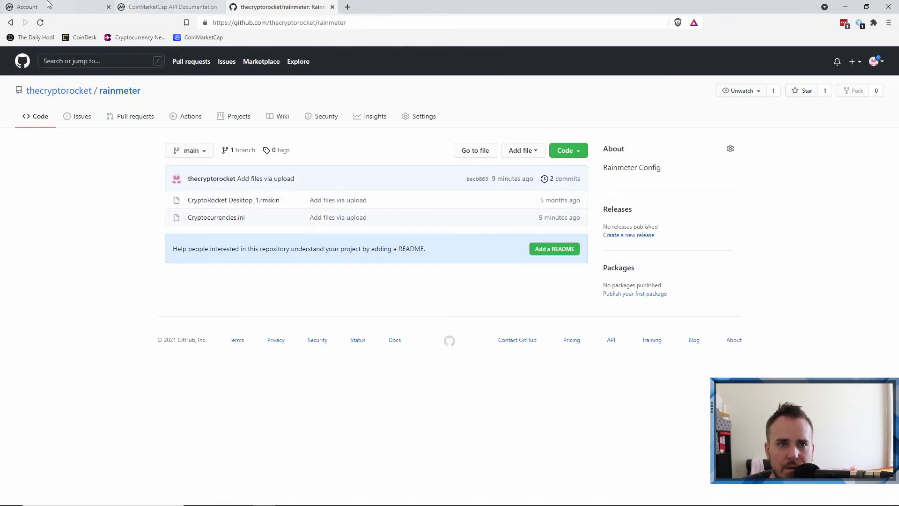
click(49, 6)
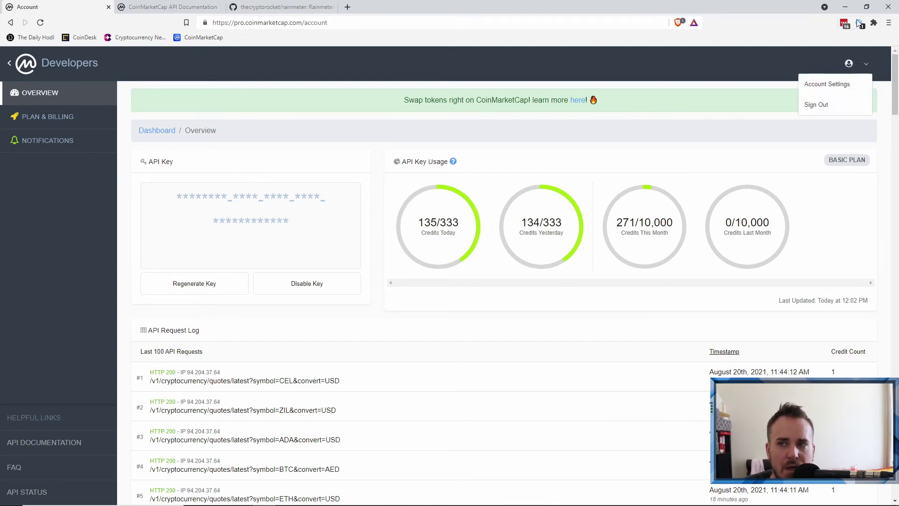
click(853, 5)
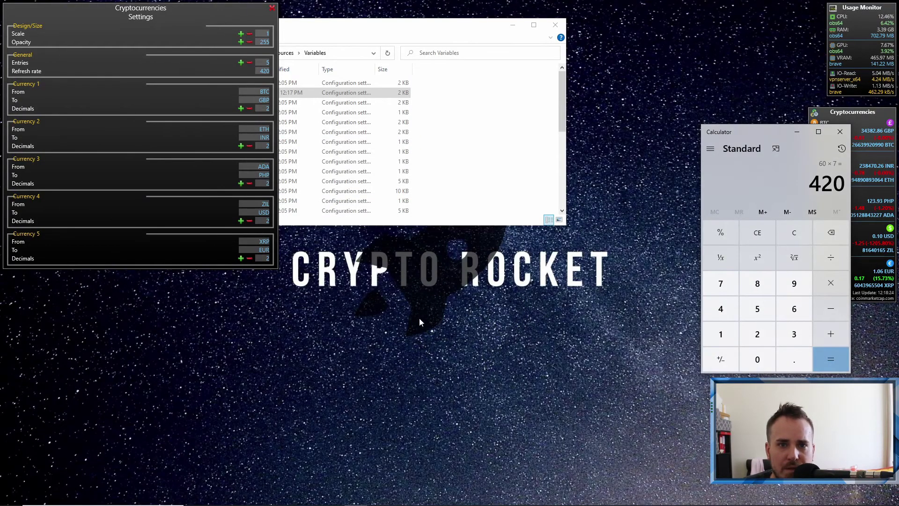
Add an empty API2= line below the API= key line in Cryptocurrencies.ini
mouse_move(338, 497)
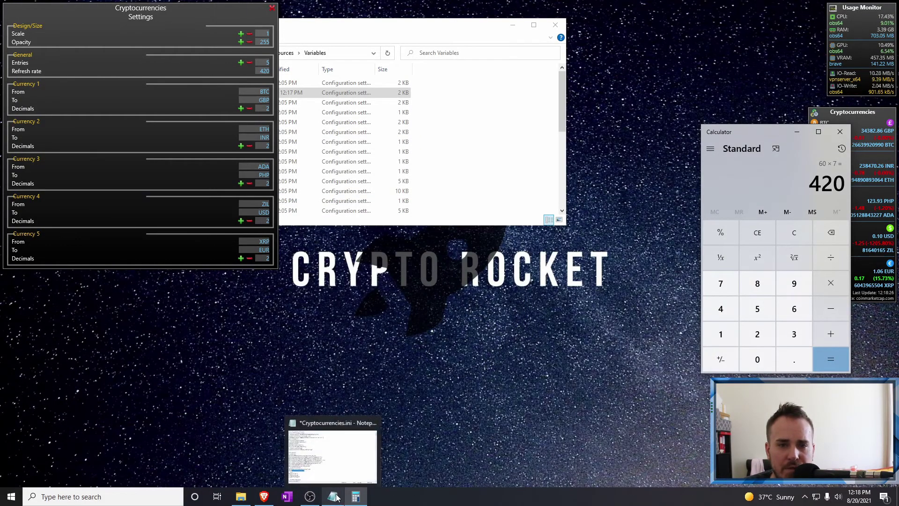
click(339, 466)
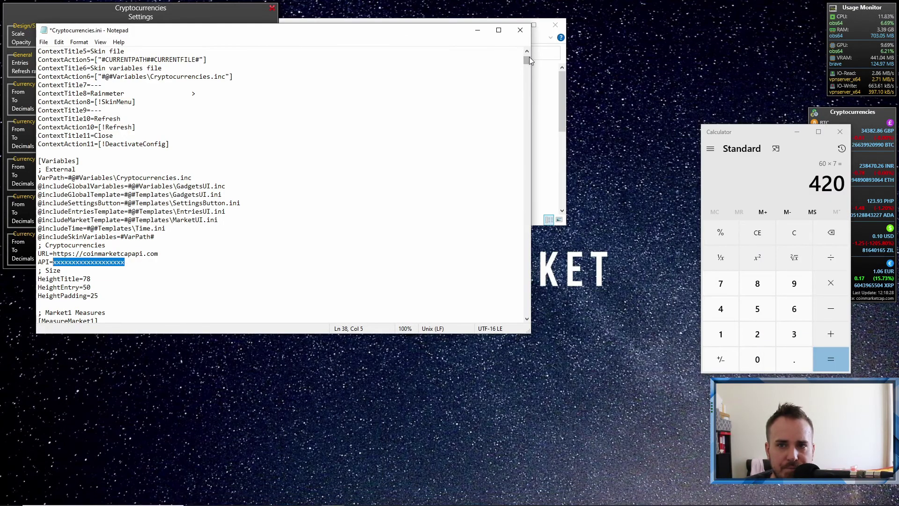
drag(528, 60, 527, 48)
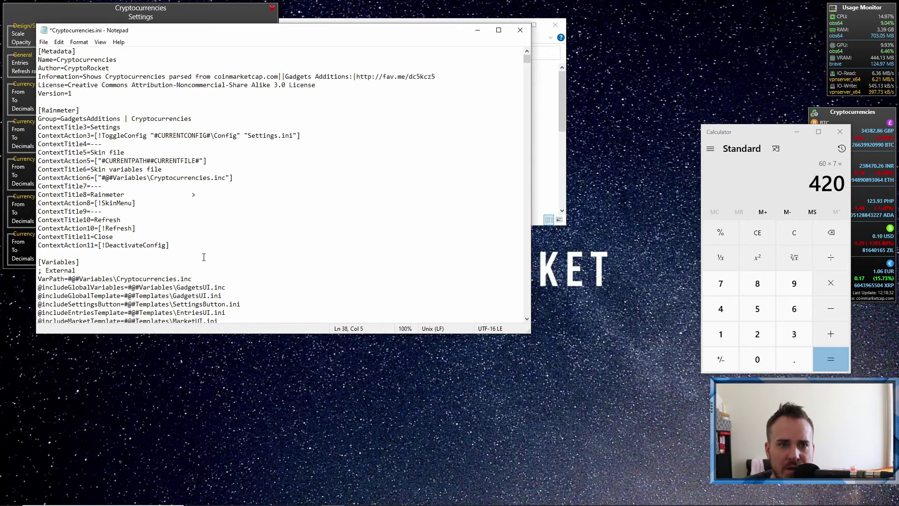
scroll(204, 257, down, 3)
click(140, 289)
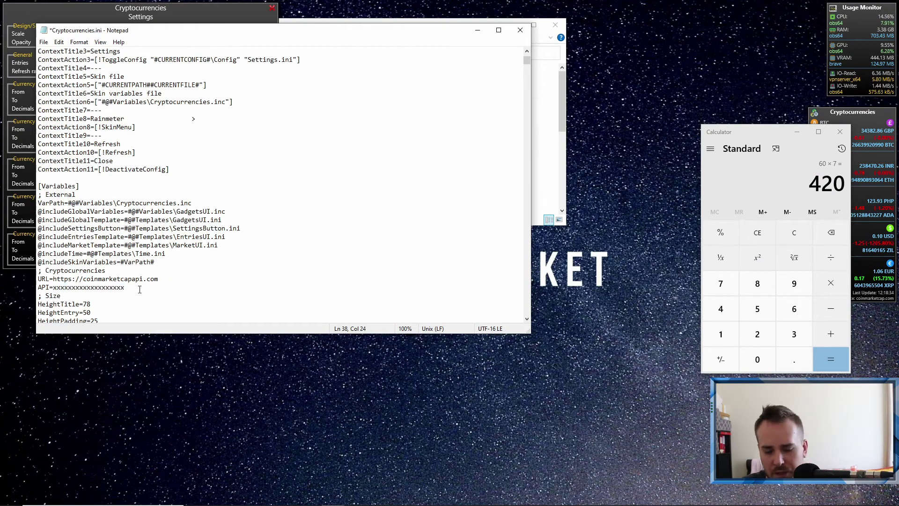
key(Return)
text(AP)
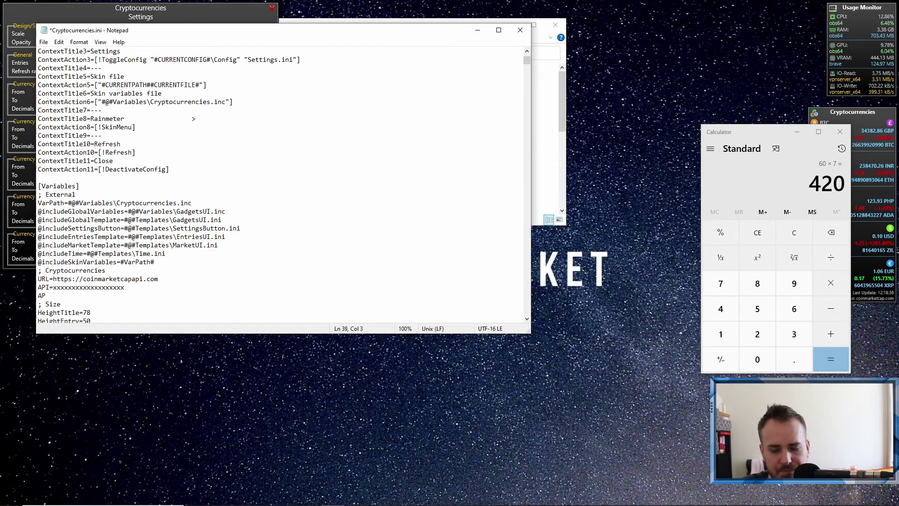
text(O@)
key(BackSpace)
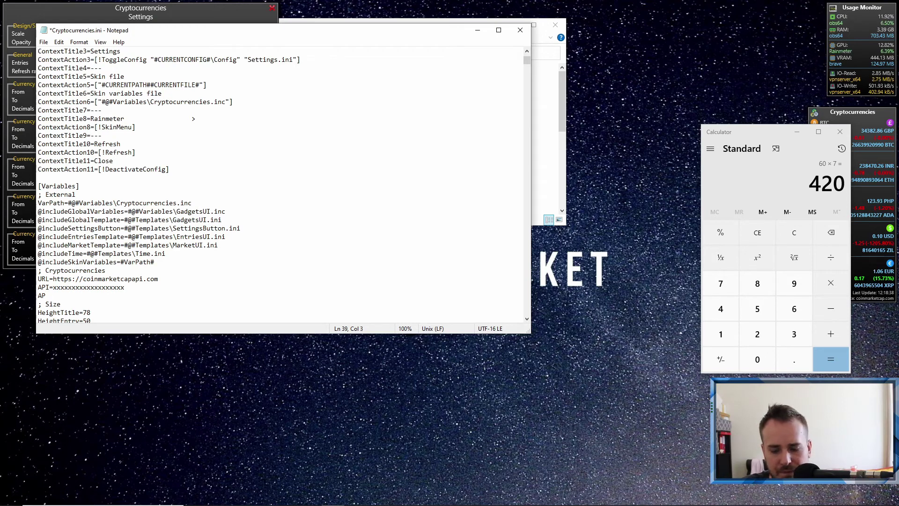
text(I@=)
key(BackSpace)
key(BackSpace)
text(2)
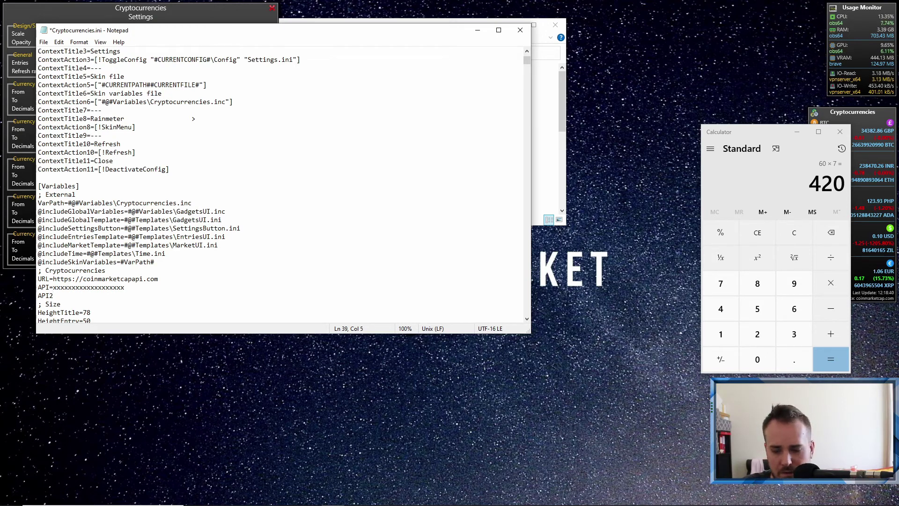
text(=)
Add an empty API3= line beneath API2= and close the Calculator
key(Return)
text(API)
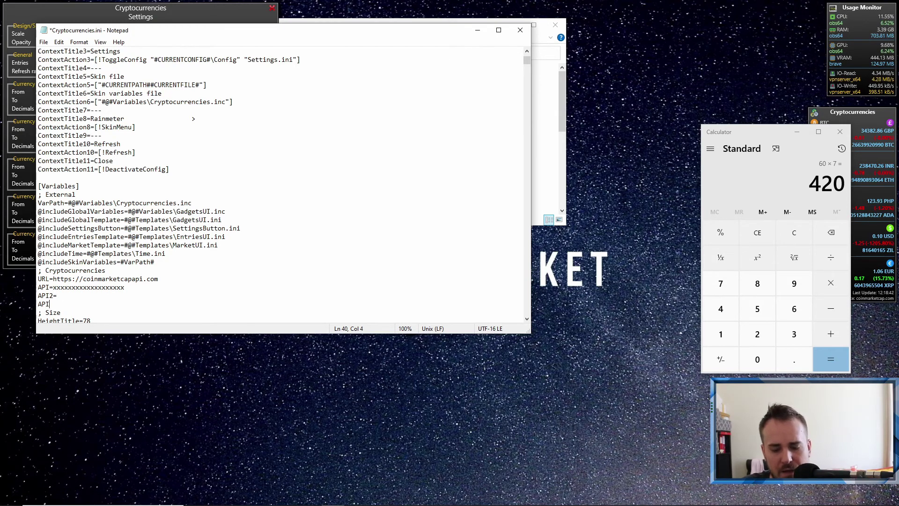
text(3-)
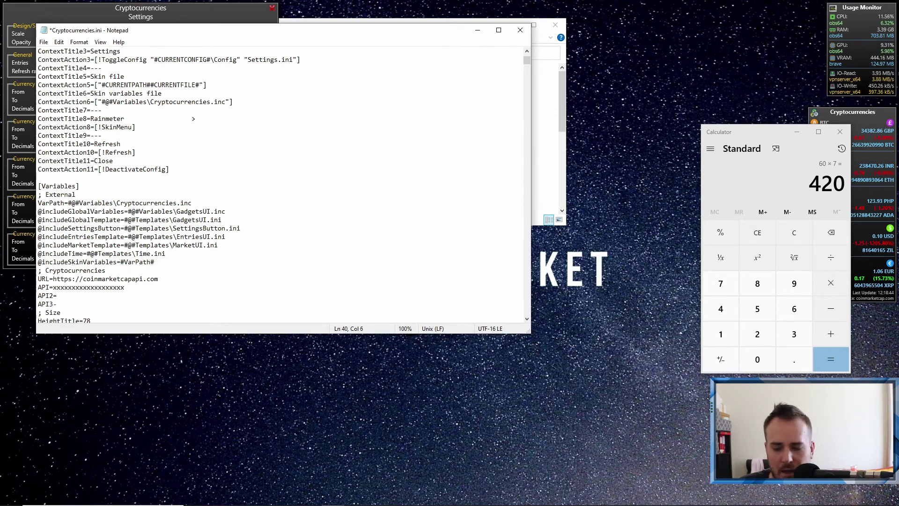
key(BackSpace)
text(=)
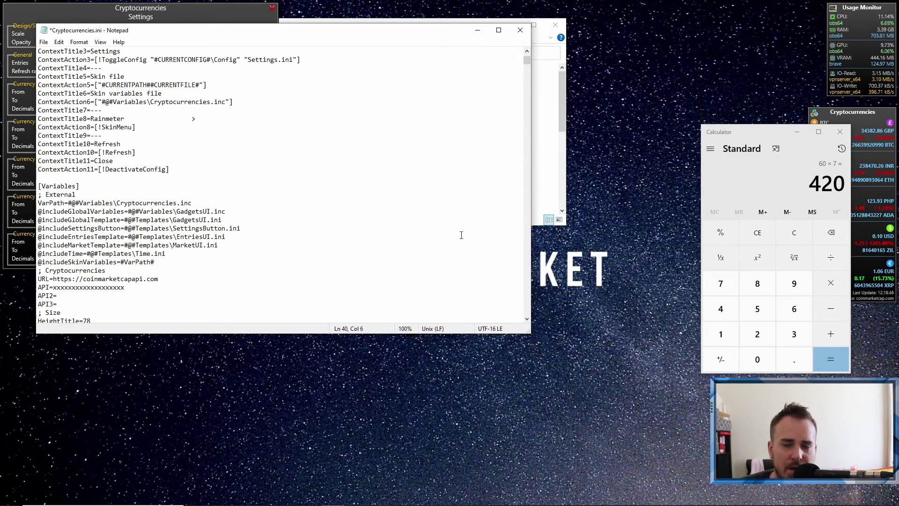
click(840, 133)
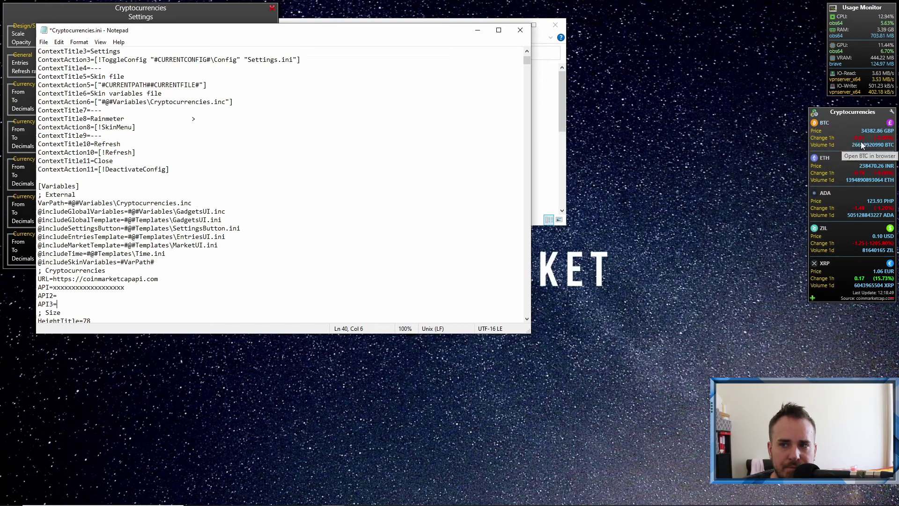
scroll(365, 230, up, 3)
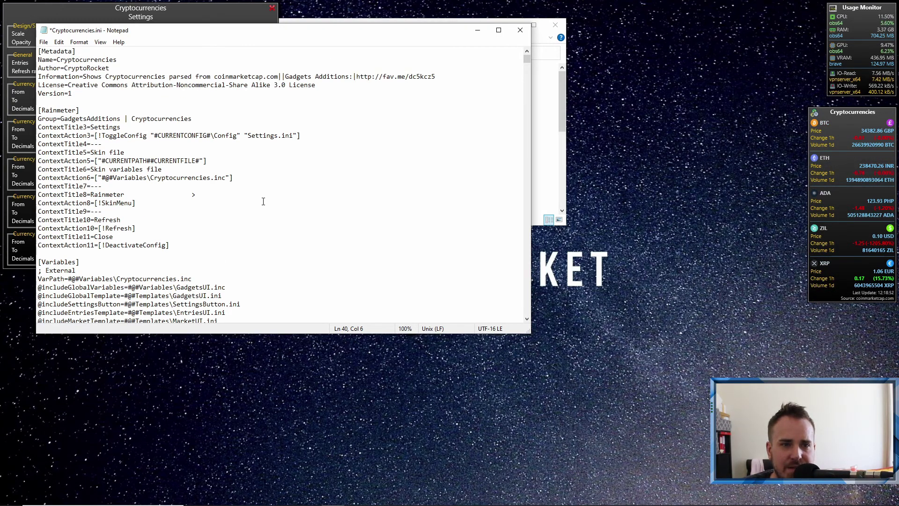
scroll(280, 201, down, 6)
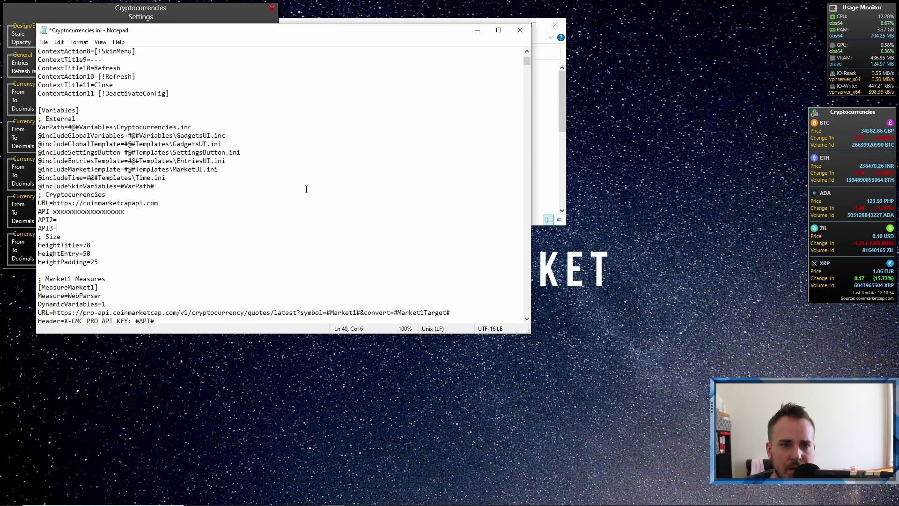
scroll(307, 188, down, 5)
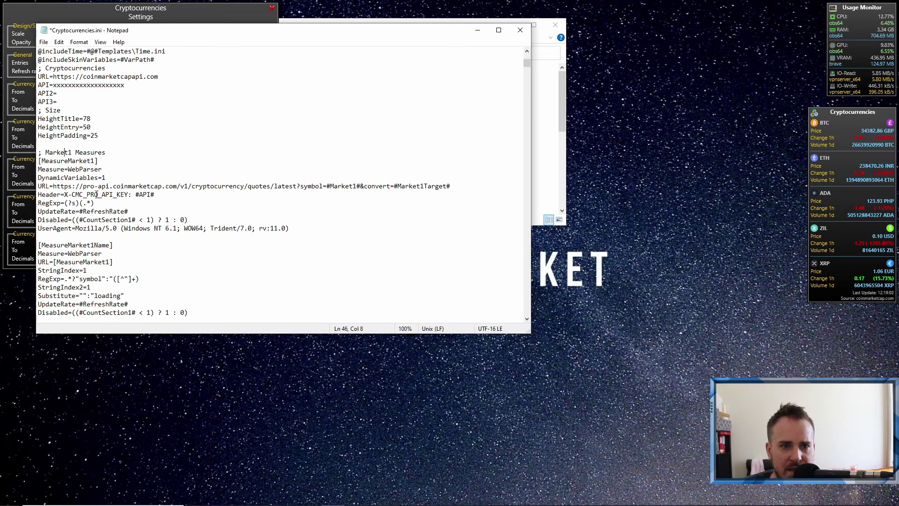
click(148, 194)
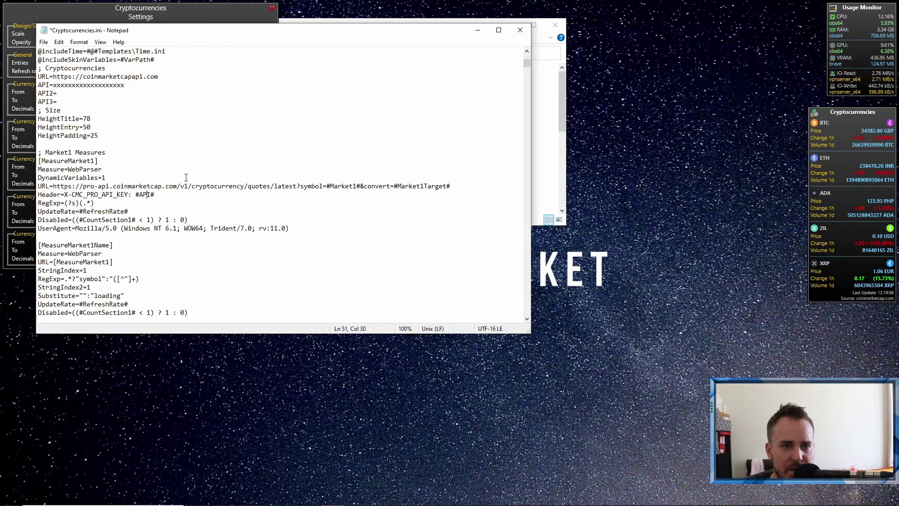
scroll(186, 178, down, 6)
scroll(186, 178, up, 2)
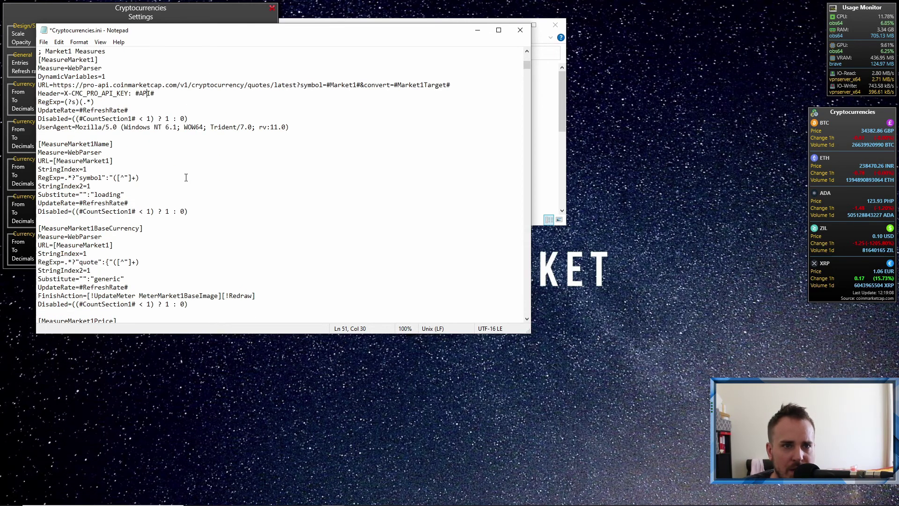
scroll(151, 157, down, 1)
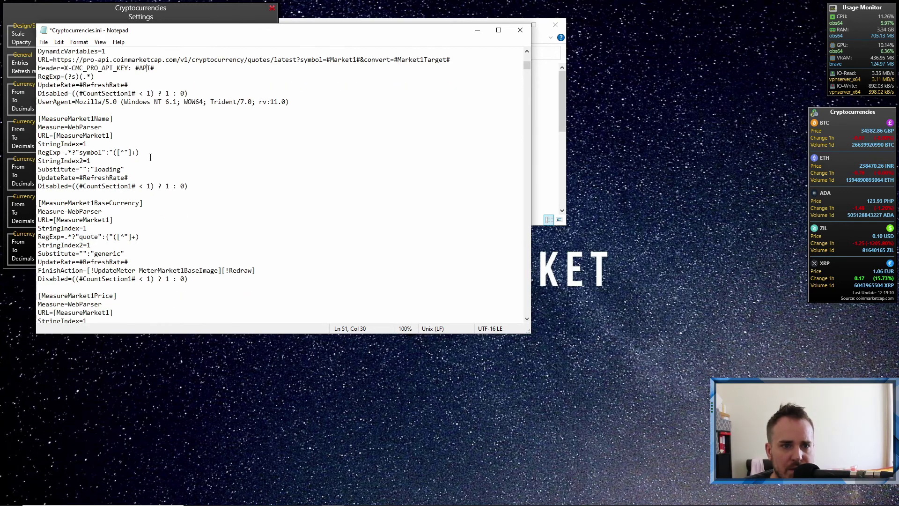
scroll(152, 159, down, 9)
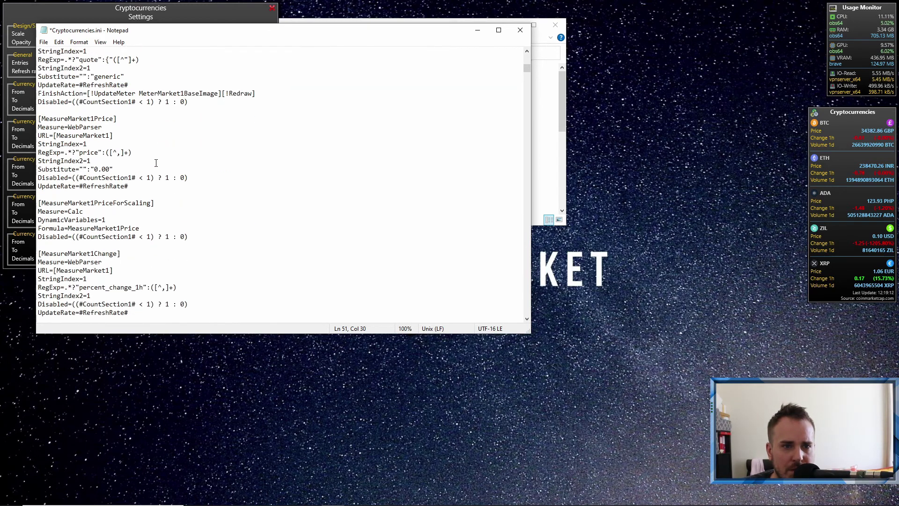
scroll(157, 162, down, 10)
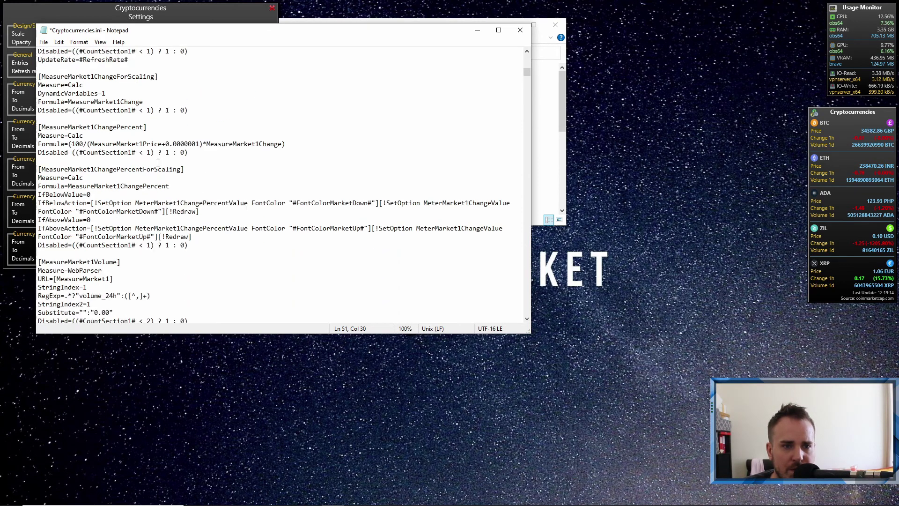
scroll(157, 162, down, 9)
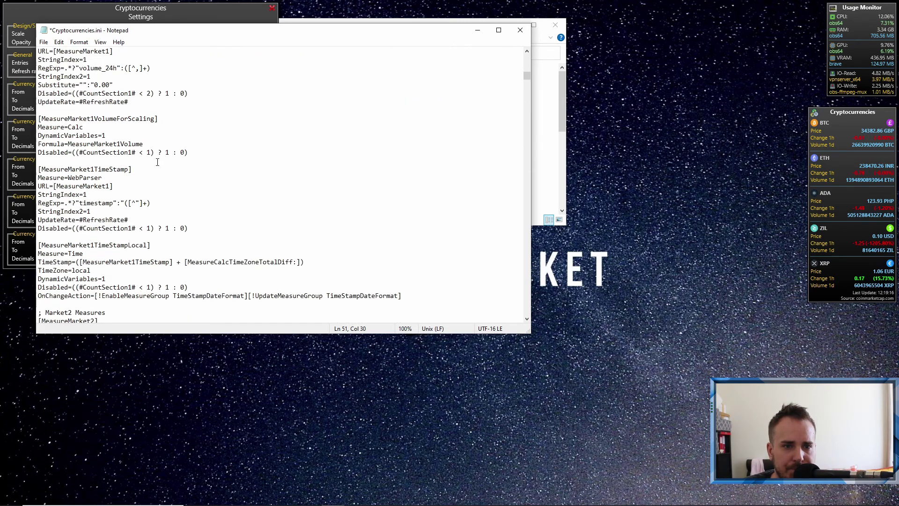
scroll(157, 162, down, 1)
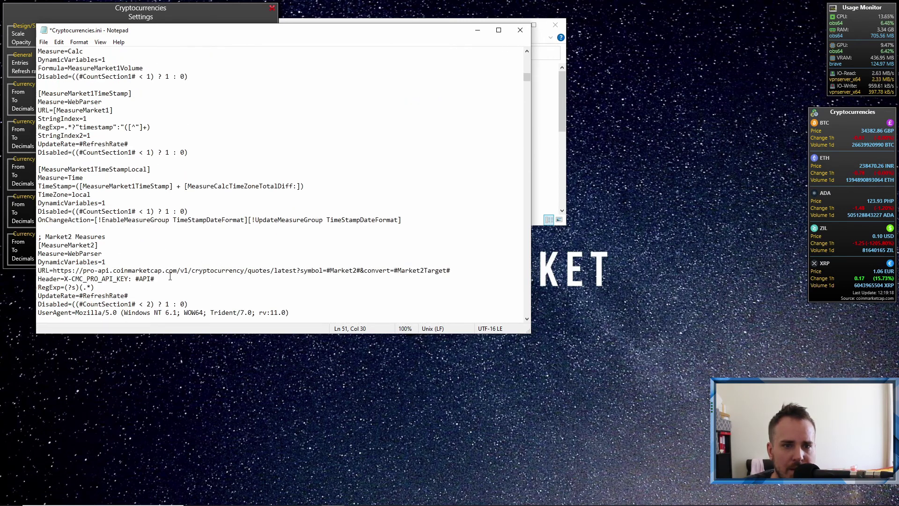
click(150, 279)
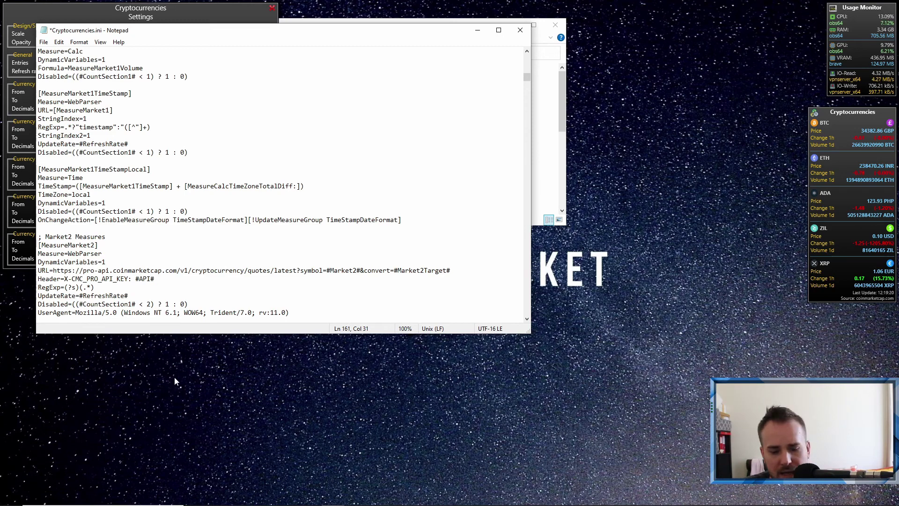
text(2)
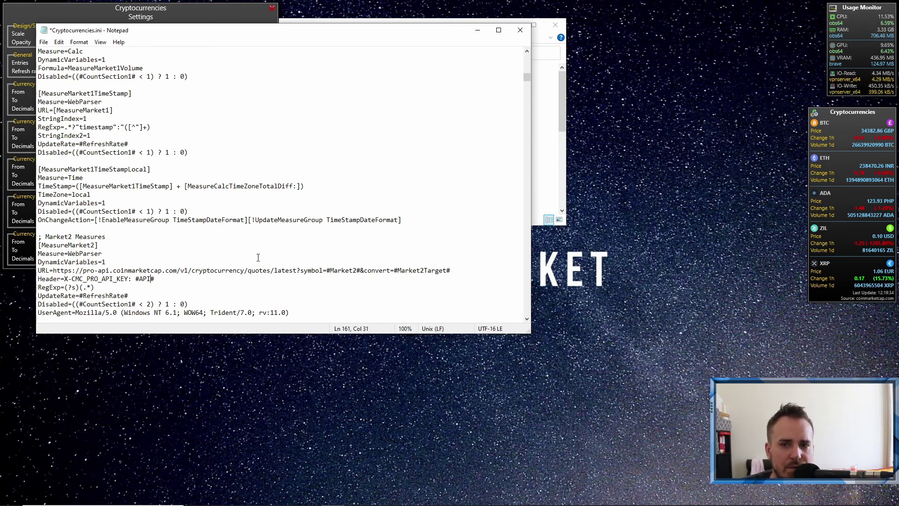
scroll(258, 258, up, 9)
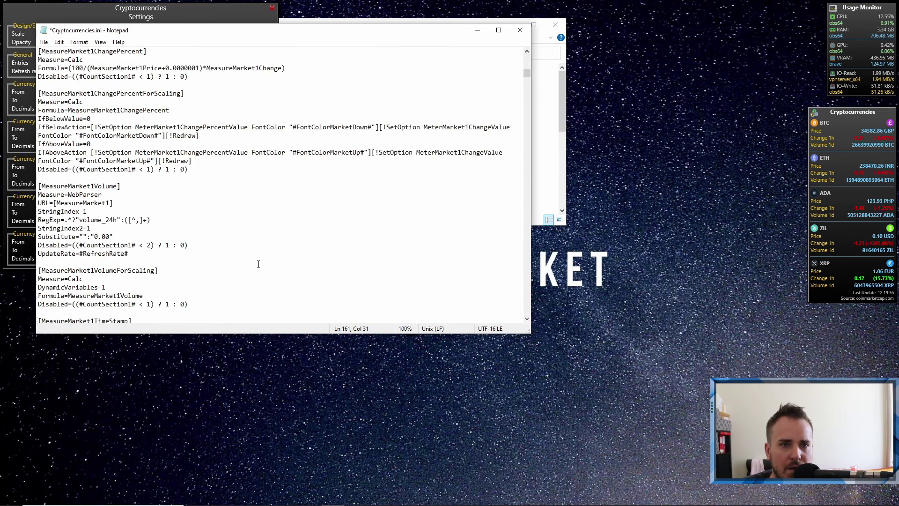
scroll(258, 264, up, 19)
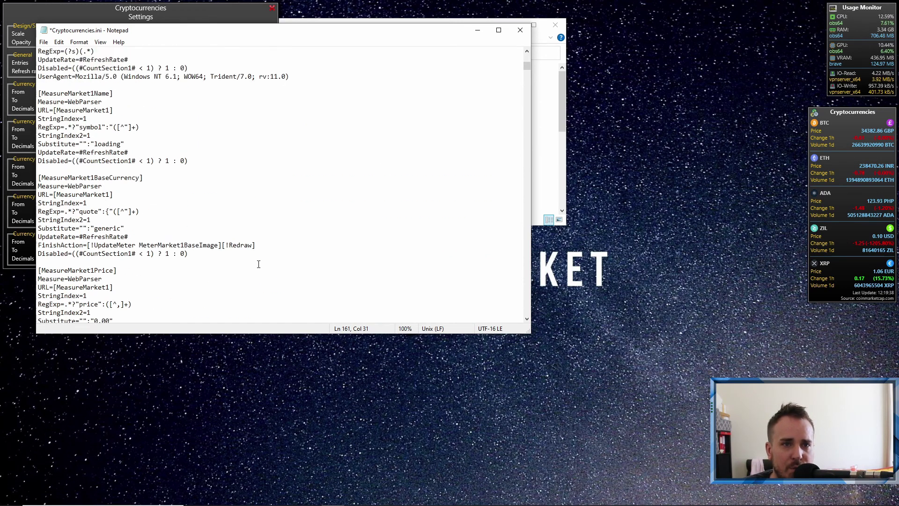
scroll(259, 264, up, 10)
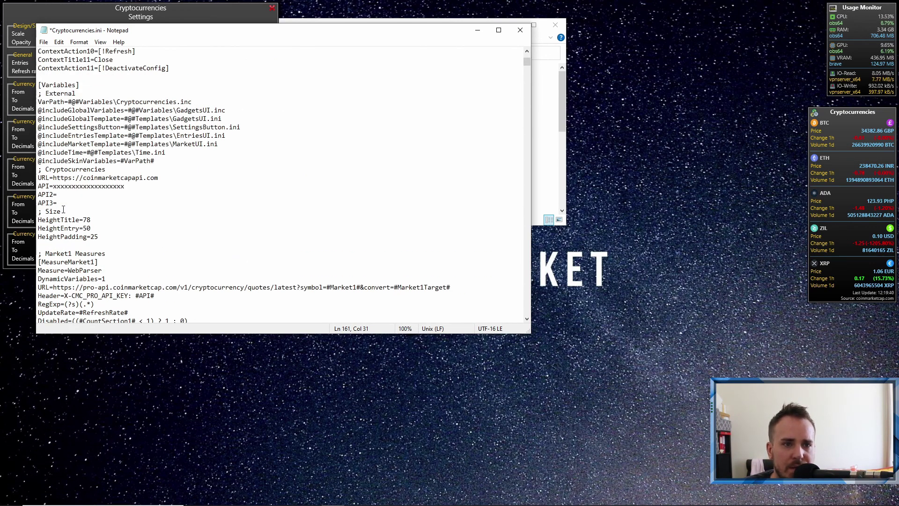
Delete the API2= and API3= lines from Cryptocurrencies.ini and minimise Notepad
drag(58, 203, 38, 194)
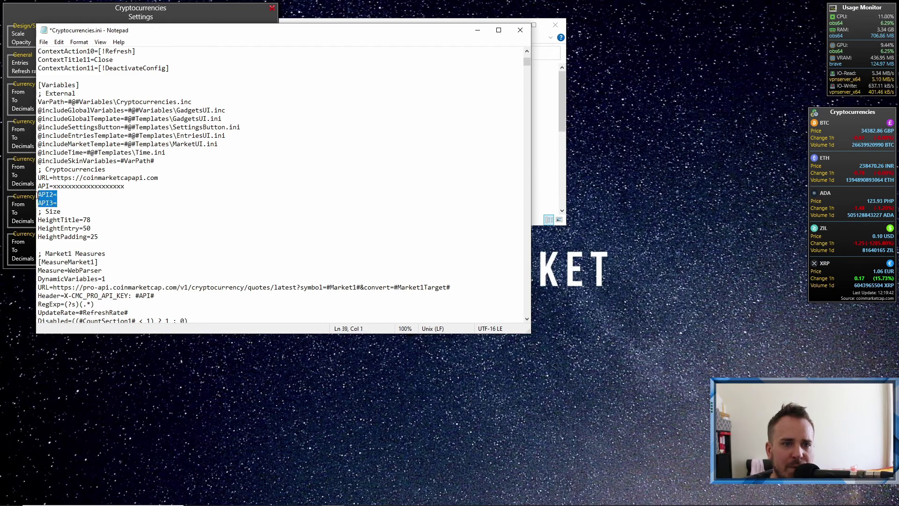
key(BackSpace)
key(BackSpace)
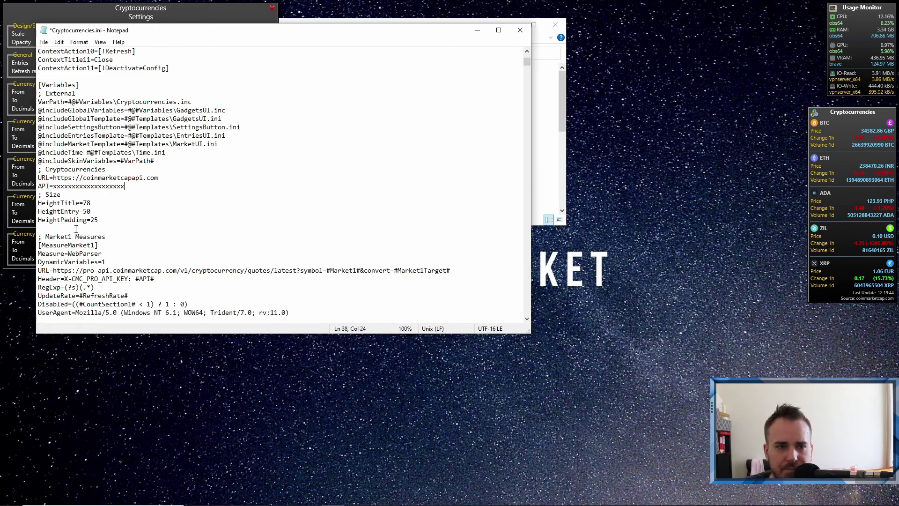
click(479, 30)
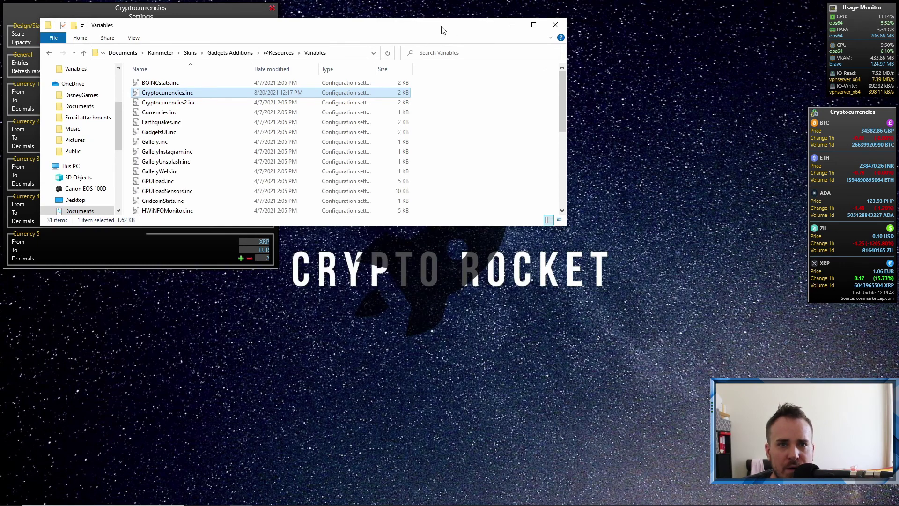
Centre the Variables folder window and close the Cryptocurrencies settings panel
drag(442, 30, 531, 127)
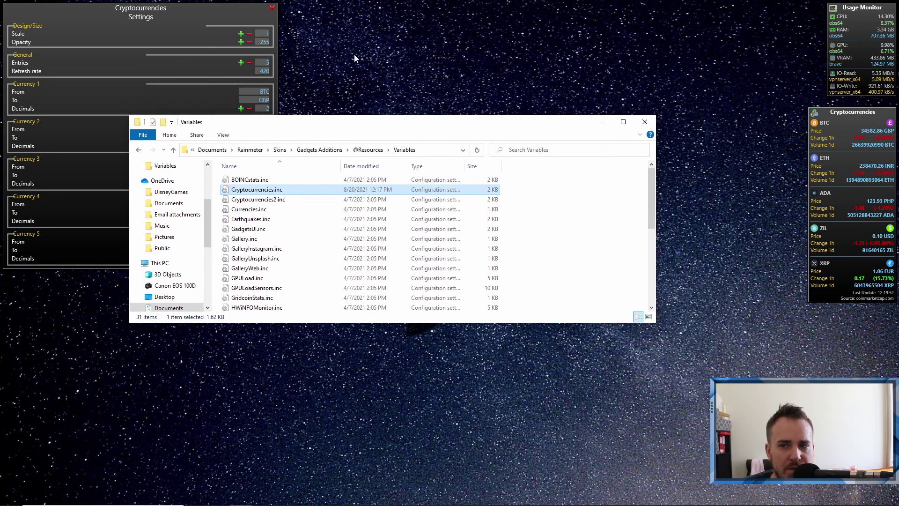
click(272, 8)
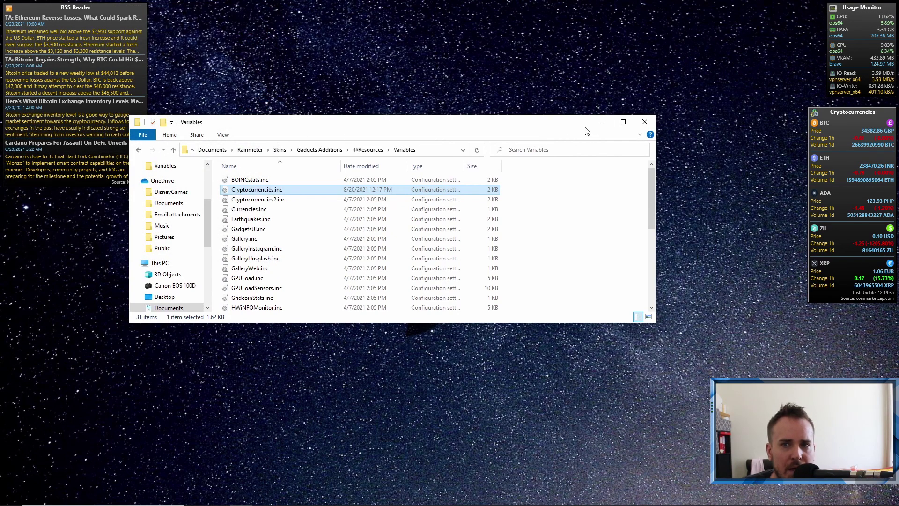